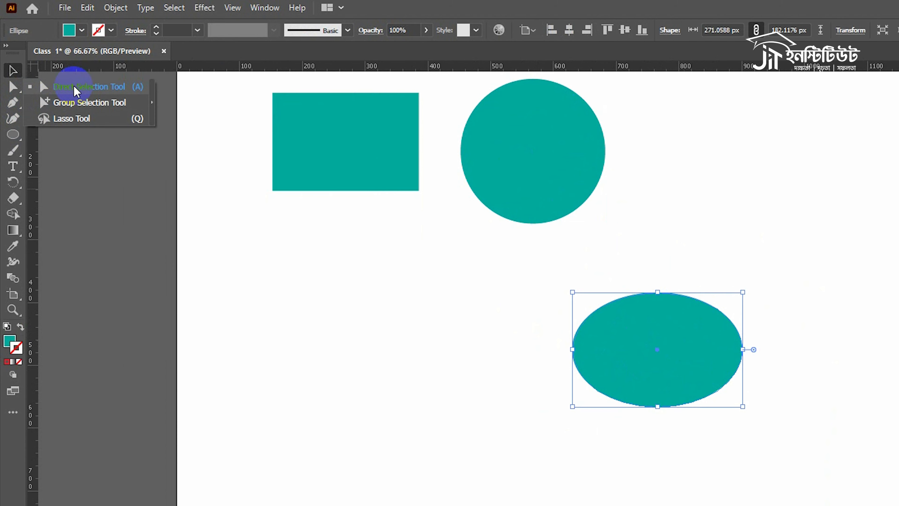
Pull the ellipse's left anchor point inward past the shape's centre to form a curved, notched fish-body segment.
{"action": "left_click_drag", "start_coordinate": [640, 249], "coordinate": [683, 313]}
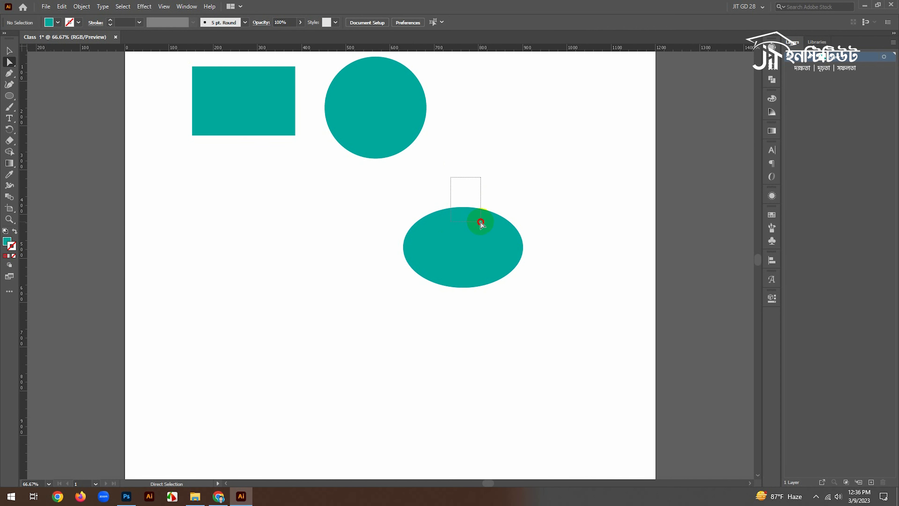
{"action": "left_click_drag", "start_coordinate": [481, 222], "coordinate": [482, 223]}
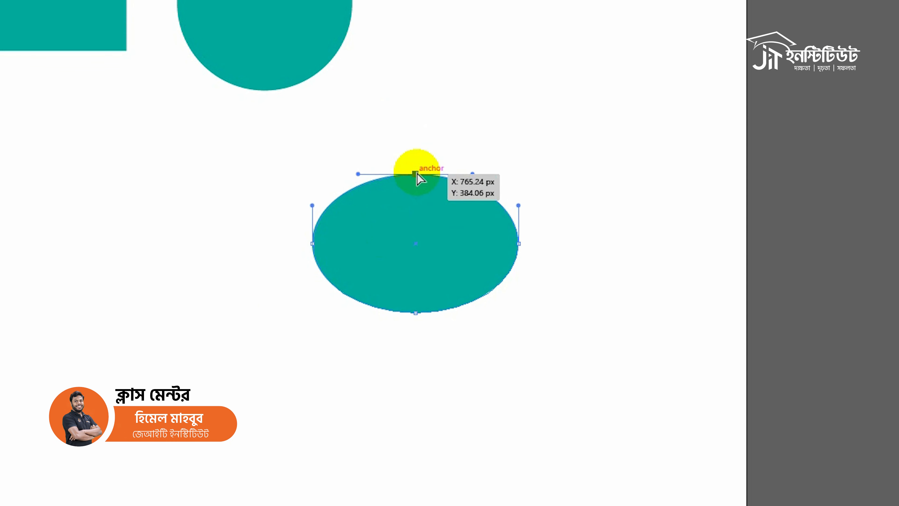
{"action": "left_click", "coordinate": [465, 191]}
{"action": "left_click_drag", "start_coordinate": [401, 134], "coordinate": [432, 203]}
{"action": "left_click_drag", "start_coordinate": [271, 241], "coordinate": [360, 269]}
{"action": "left_click_drag", "start_coordinate": [311, 243], "coordinate": [426, 242]}
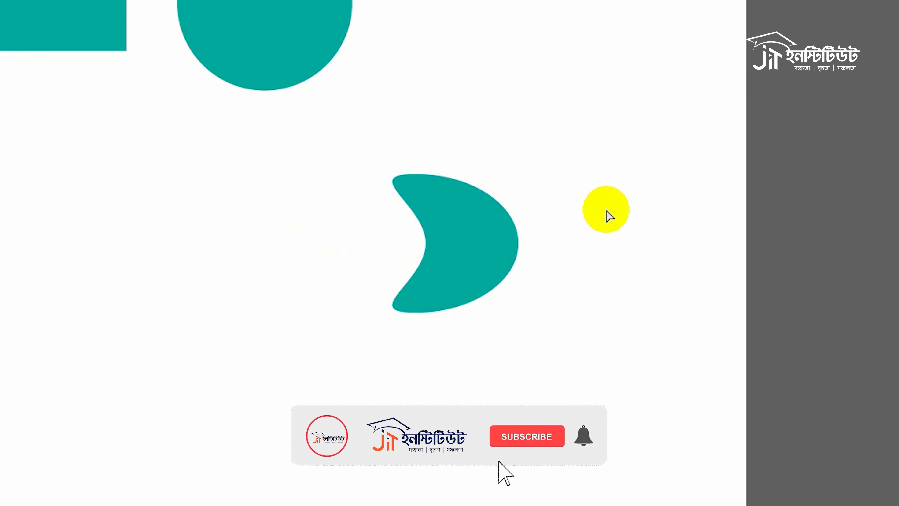
Duplicate the notched shape horizontally, placing the copy just to the left of the original with a narrow gap.
{"action": "left_click", "coordinate": [529, 280], "text": "ctrl"}
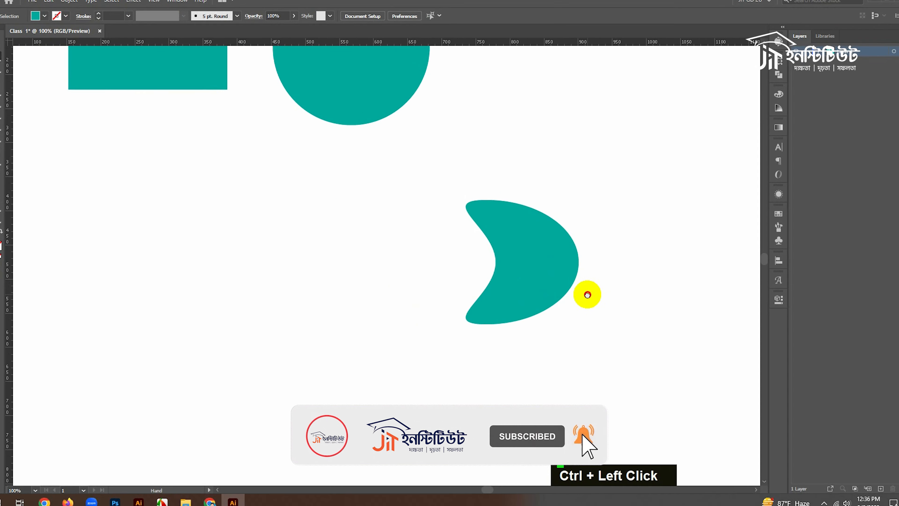
{"action": "left_click_drag", "start_coordinate": [538, 267], "coordinate": [438, 267]}
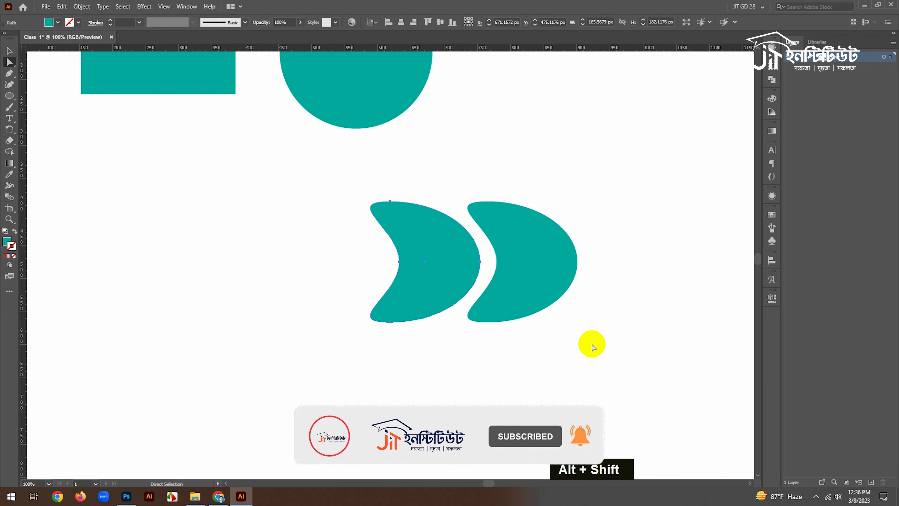
{"action": "left_click", "coordinate": [446, 374]}
Shrink the left copy to about three-quarters size around its centre and move it close to the original shape.
{"action": "left_click", "coordinate": [508, 337], "text": "ctrl+alt"}
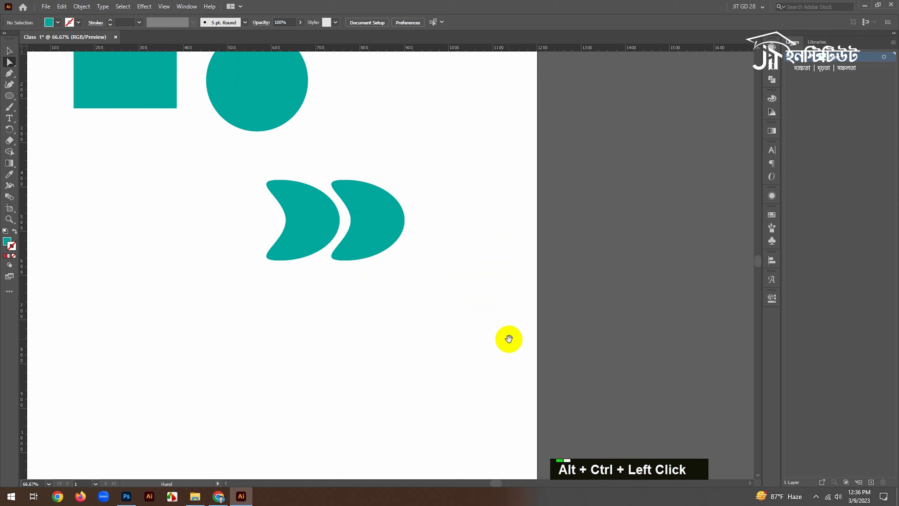
{"action": "left_click", "coordinate": [358, 249], "text": "ctrl+alt"}
{"action": "left_click", "coordinate": [404, 289], "text": "ctrl"}
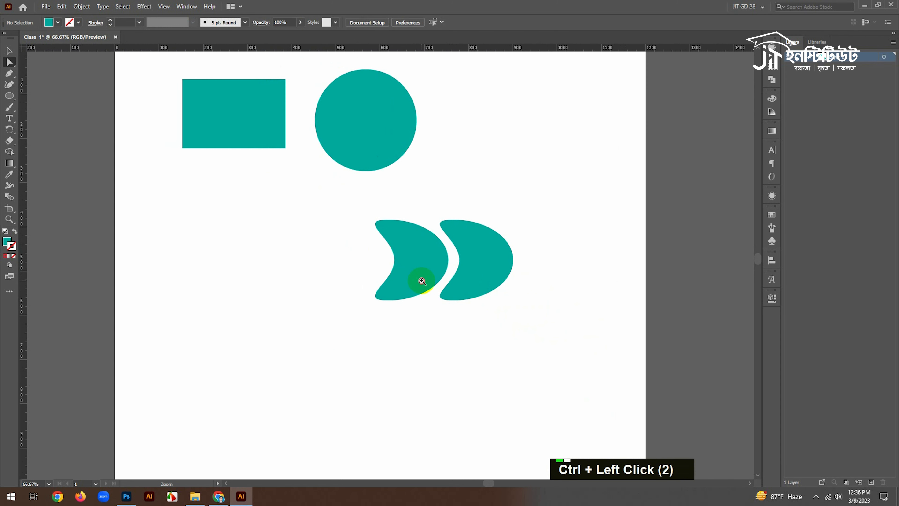
{"action": "left_click", "coordinate": [422, 281], "text": "ctrl"}
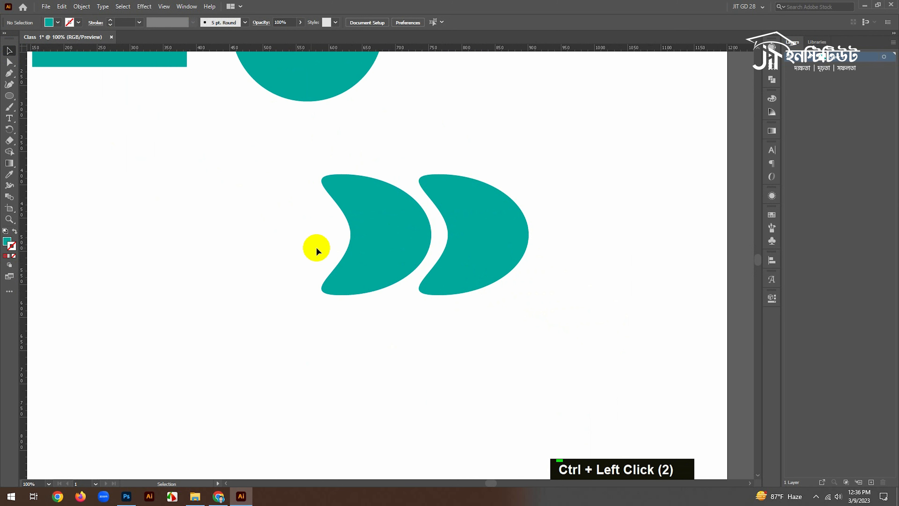
{"action": "left_click", "coordinate": [383, 229]}
{"action": "left_click_drag", "start_coordinate": [430, 174], "coordinate": [417, 190]}
{"action": "left_click", "coordinate": [565, 146]}
{"action": "left_click_drag", "start_coordinate": [415, 239], "coordinate": [504, 233]}
Duplicate the smaller shape to the left, shrink the copy to about half size and place it close behind the middle one.
{"action": "double_click", "coordinate": [487, 315]}
{"action": "left_click_drag", "start_coordinate": [487, 315], "coordinate": [550, 309]}
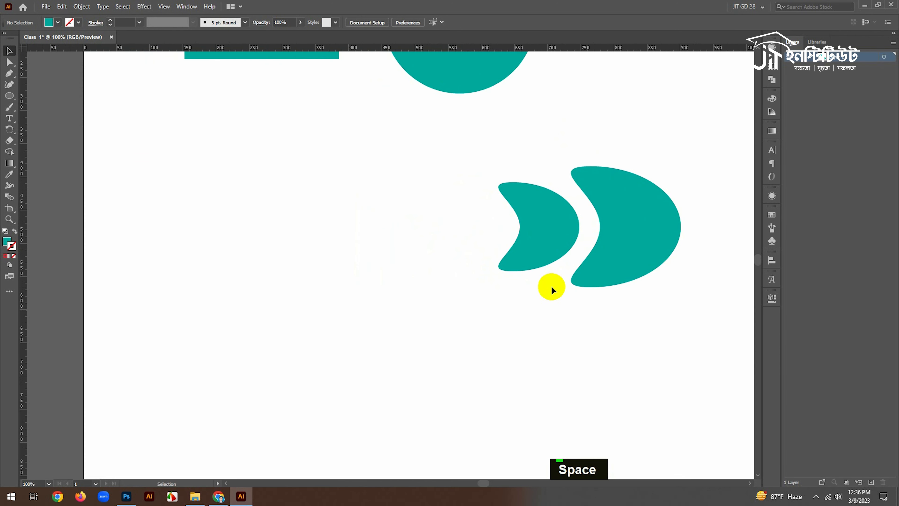
{"action": "left_click_drag", "start_coordinate": [547, 228], "coordinate": [482, 218]}
{"action": "left_click_drag", "start_coordinate": [500, 183], "coordinate": [481, 202]}
{"action": "left_click_drag", "start_coordinate": [457, 233], "coordinate": [470, 233]}
{"action": "left_click", "coordinate": [359, 291]}
Move the circle to the upper right of the largest notched shape and shrink it proportionally to about 24 px.
{"action": "left_click", "coordinate": [573, 296], "text": "ctrl+alt"}
{"action": "left_click", "coordinate": [440, 242], "text": "ctrl+alt"}
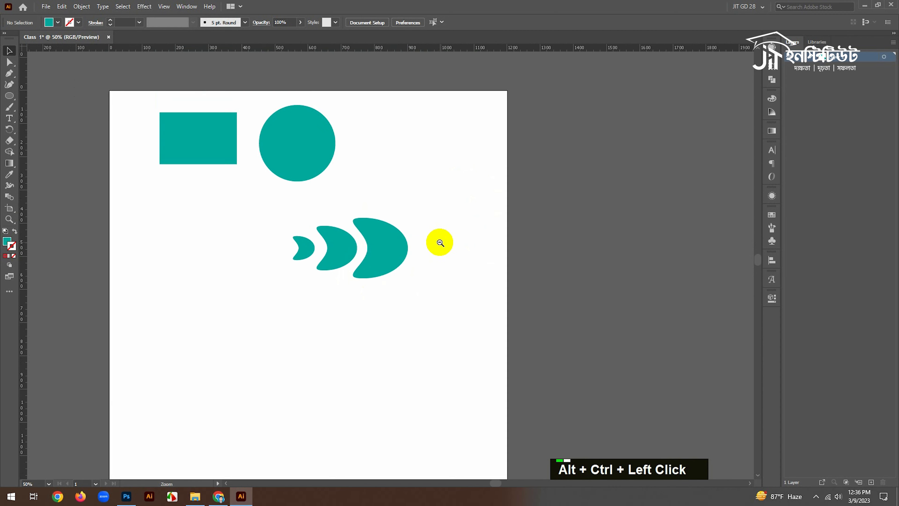
{"action": "left_click", "coordinate": [439, 242], "text": "ctrl+alt"}
{"action": "left_click", "coordinate": [340, 256], "text": "ctrl"}
{"action": "left_click", "coordinate": [392, 272], "text": "ctrl"}
{"action": "left_click", "coordinate": [419, 298], "text": "ctrl"}
{"action": "left_click_drag", "start_coordinate": [418, 286], "coordinate": [409, 304]}
{"action": "left_click", "coordinate": [435, 307]}
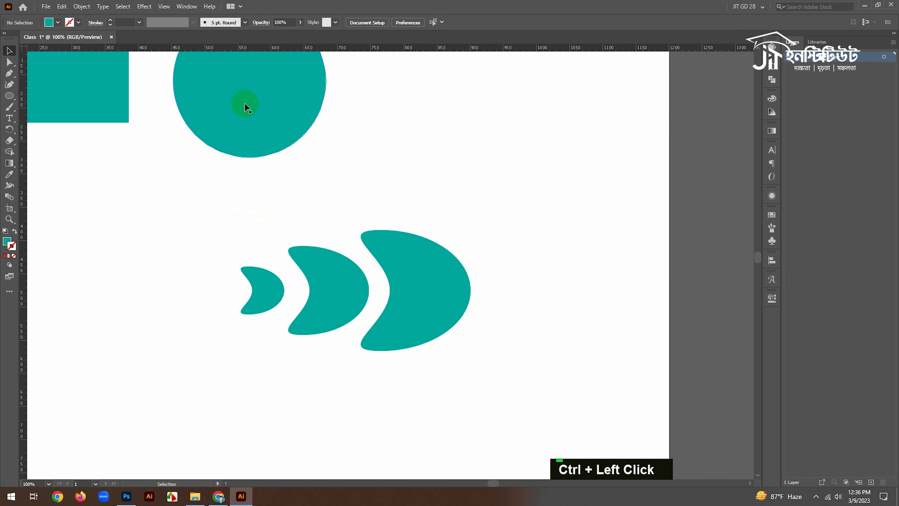
{"action": "left_click", "coordinate": [44, 97]}
{"action": "left_click_drag", "start_coordinate": [204, 90], "coordinate": [550, 207]}
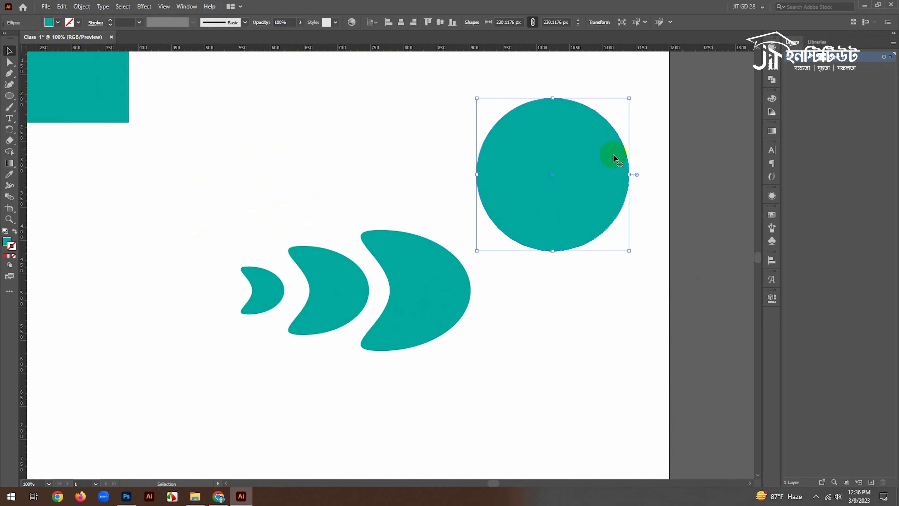
{"action": "left_click_drag", "start_coordinate": [628, 98], "coordinate": [493, 234]}
{"action": "left_click", "coordinate": [513, 267]}
Place the small circle on the upper right edge of the largest notched shape and fill it with white.
{"action": "key", "text": "ctrl+space"}
{"action": "double_click", "coordinate": [513, 266], "text": "ctrl"}
{"action": "key", "text": "space"}
{"action": "left_click_drag", "start_coordinate": [226, 271], "coordinate": [646, 217]}
{"action": "left_click_drag", "start_coordinate": [596, 161], "coordinate": [548, 209]}
{"action": "left_click", "coordinate": [57, 23]}
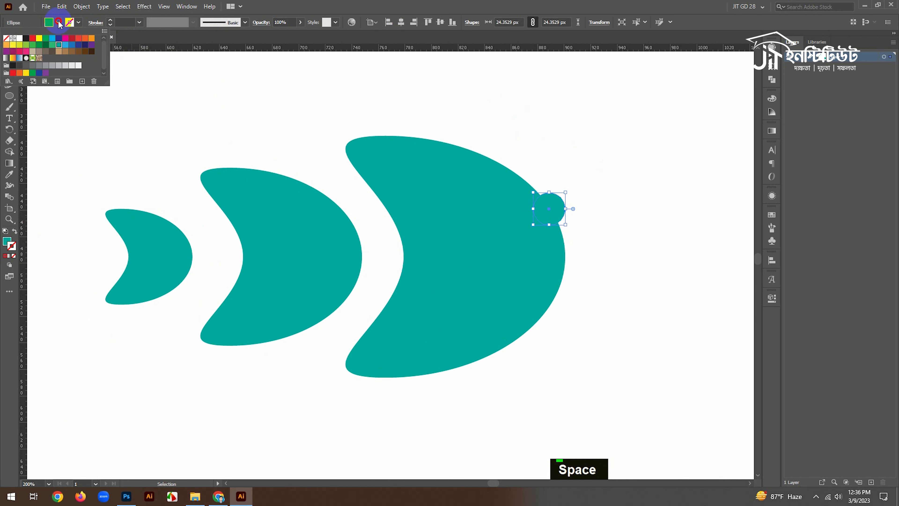
{"action": "left_click", "coordinate": [20, 40]}
{"action": "left_click", "coordinate": [583, 147]}
{"action": "left_click", "coordinate": [570, 199]}
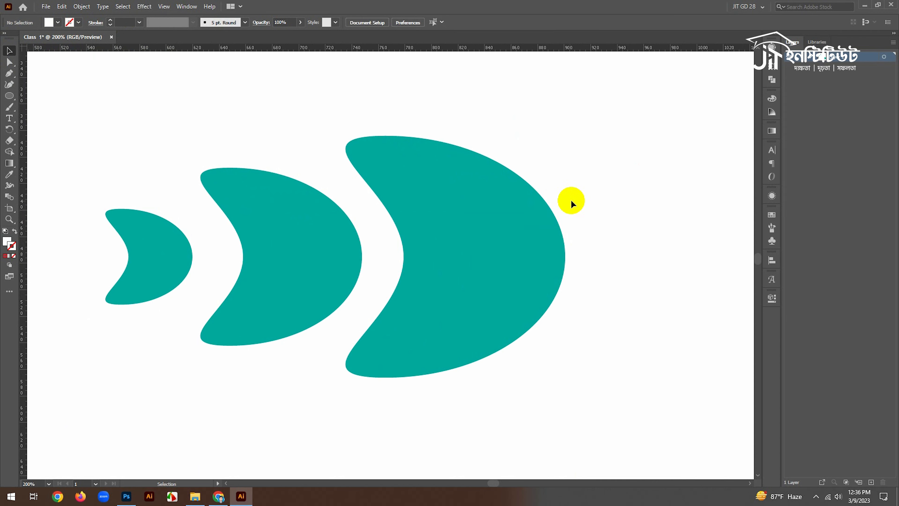
{"action": "left_click", "coordinate": [566, 203]}
{"action": "right_click", "coordinate": [558, 210]}
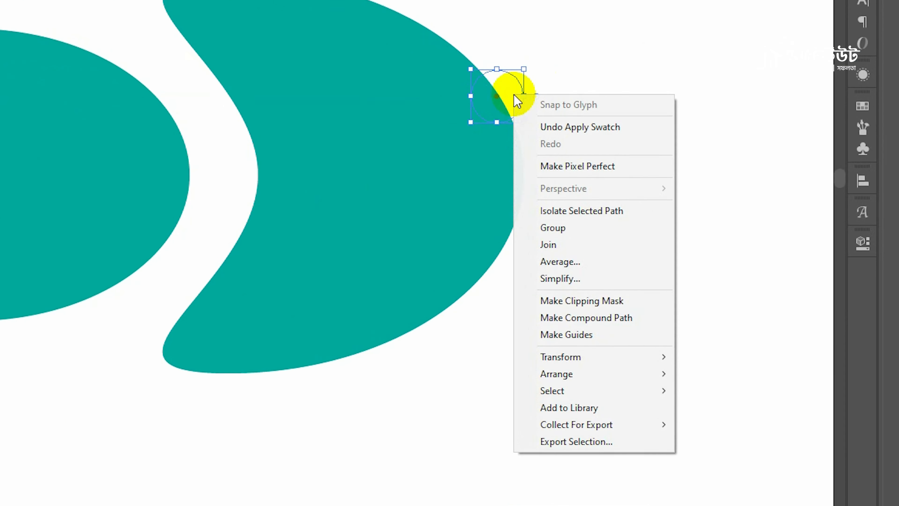
{"action": "left_click", "coordinate": [594, 378]}
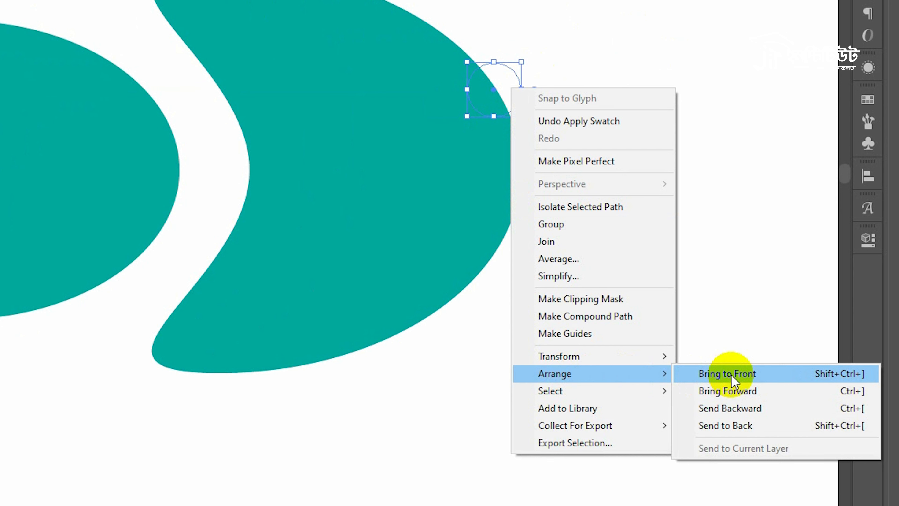
{"action": "left_click", "coordinate": [688, 64]}
{"action": "left_click", "coordinate": [775, 116]}
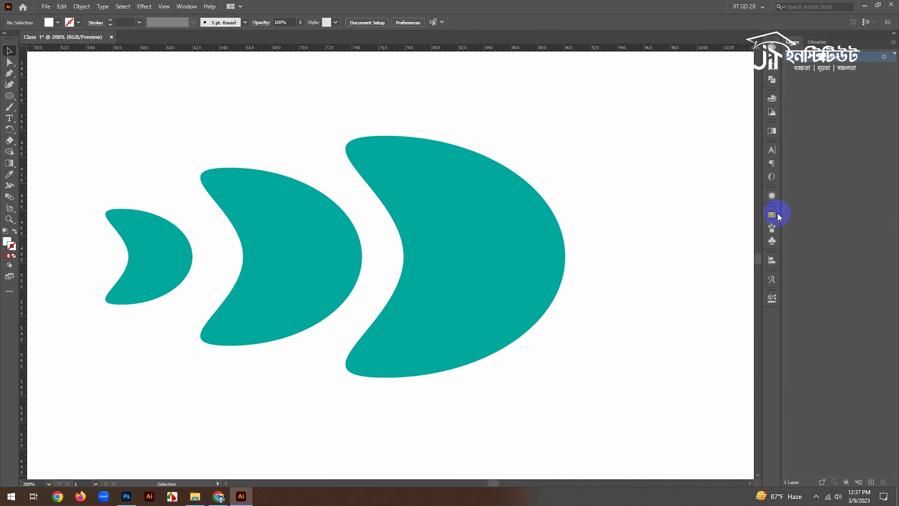
Move the white circle's ellipse entry to the top of the object order within its layer.
{"action": "left_click", "coordinate": [561, 212]}
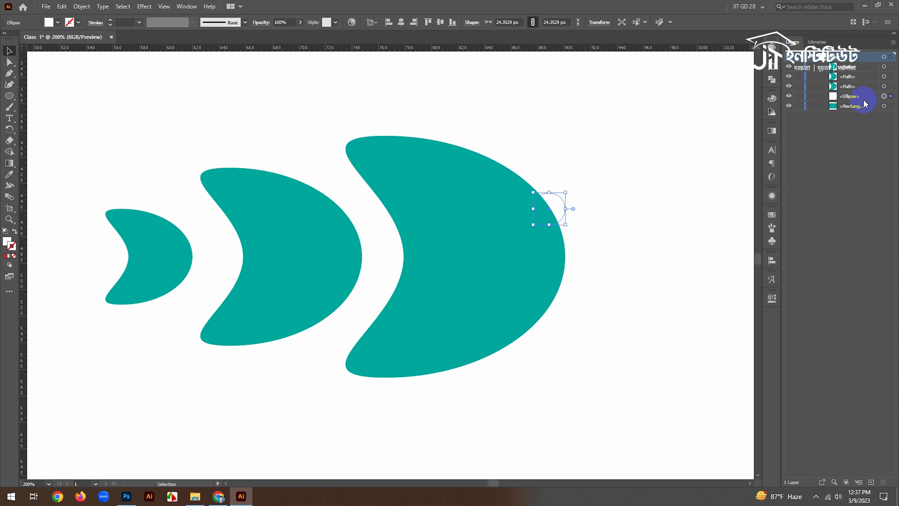
{"action": "left_click", "coordinate": [851, 97]}
{"action": "left_click_drag", "start_coordinate": [850, 63], "coordinate": [849, 64]}
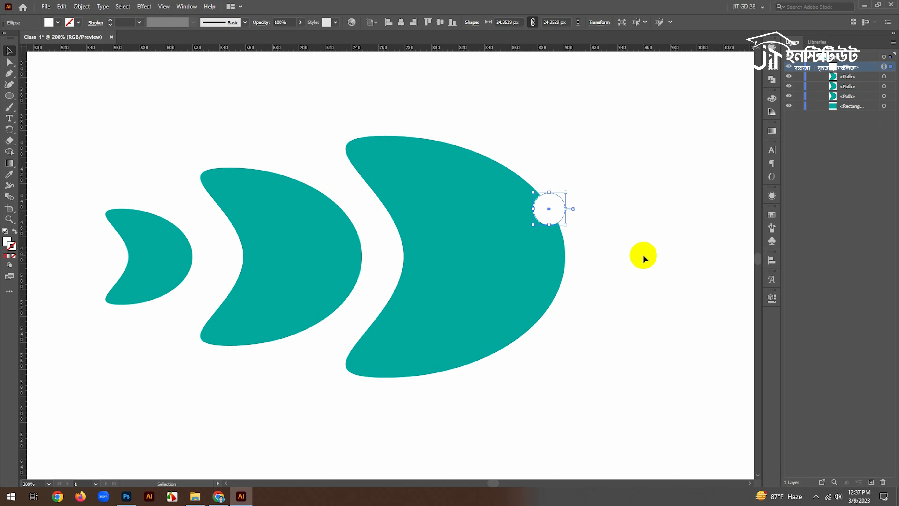
{"action": "left_click", "coordinate": [641, 260]}
Send the white circle to the back of the stacking order.
{"action": "right_click", "coordinate": [552, 207]}
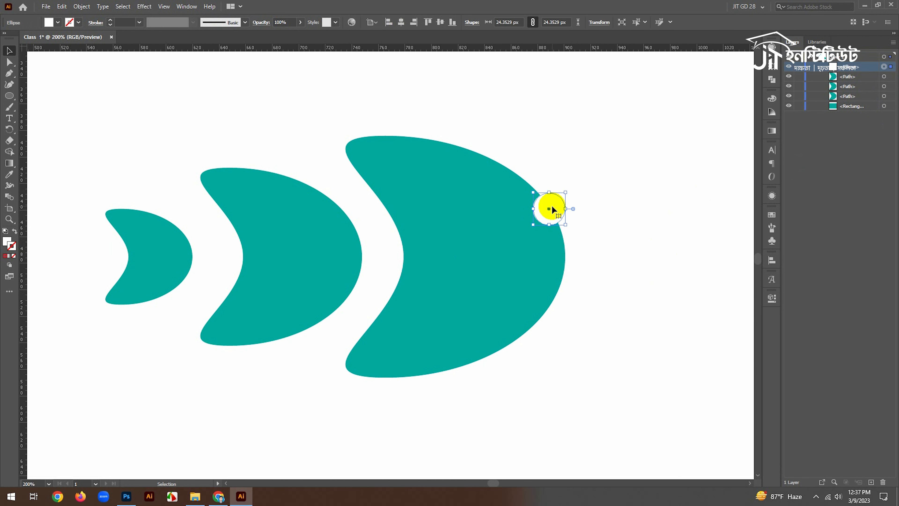
{"action": "mouse_move", "coordinate": [623, 377]}
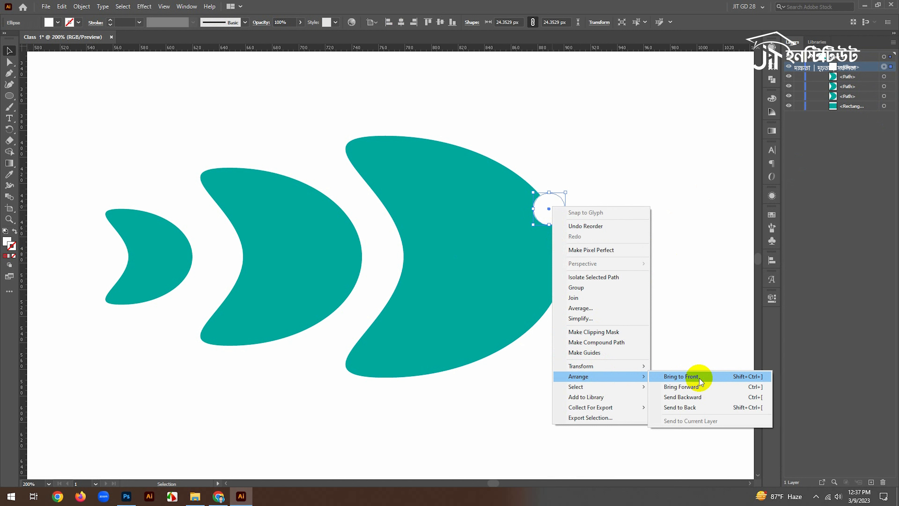
{"action": "left_click", "coordinate": [684, 409]}
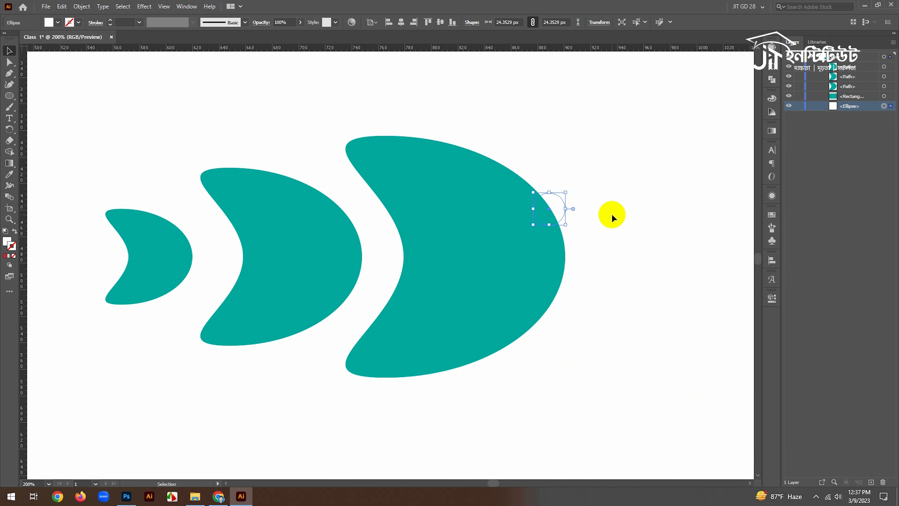
Bring the white circle forward two levels, above the largest notched shape.
{"action": "right_click", "coordinate": [559, 205]}
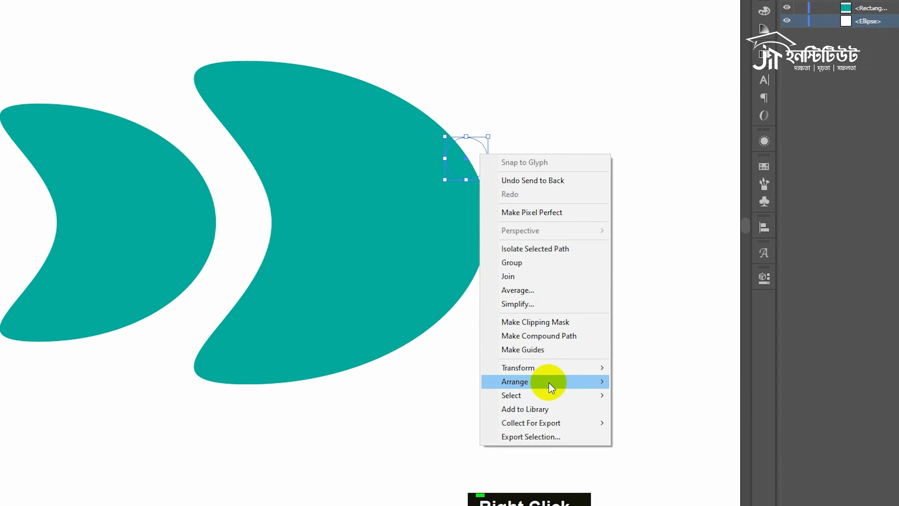
{"action": "mouse_move", "coordinate": [551, 387]}
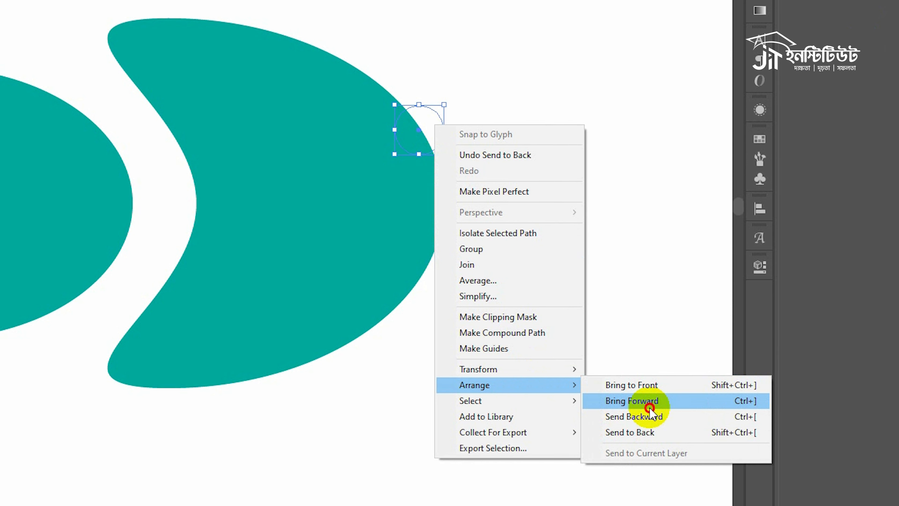
{"action": "left_click", "coordinate": [650, 410]}
{"action": "right_click", "coordinate": [433, 131]}
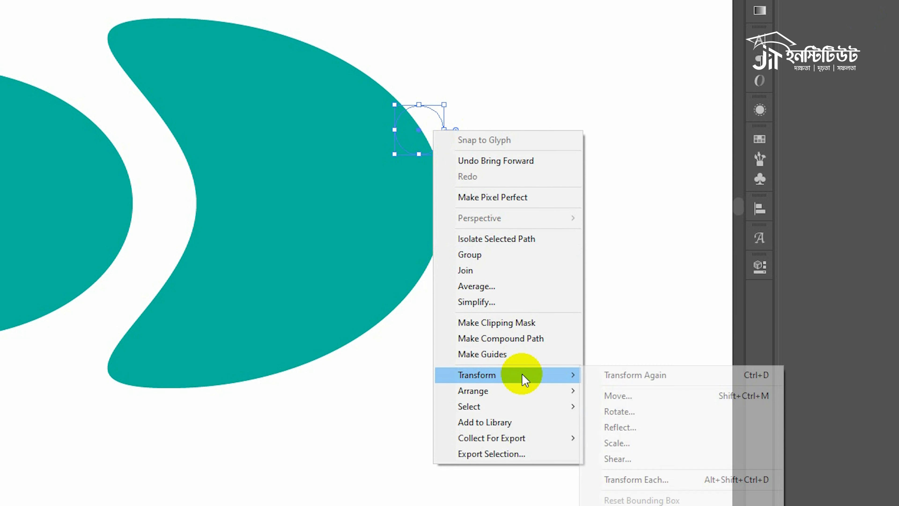
{"action": "mouse_move", "coordinate": [538, 392]}
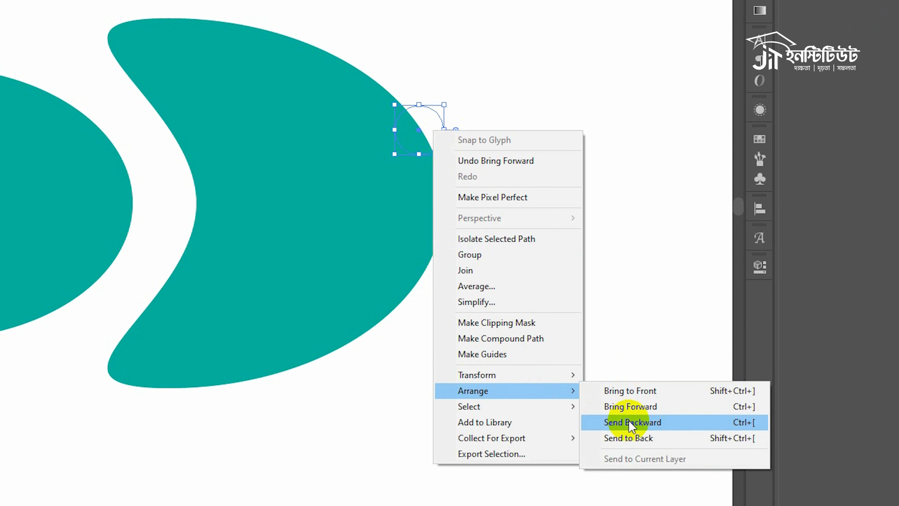
{"action": "left_click", "coordinate": [631, 423]}
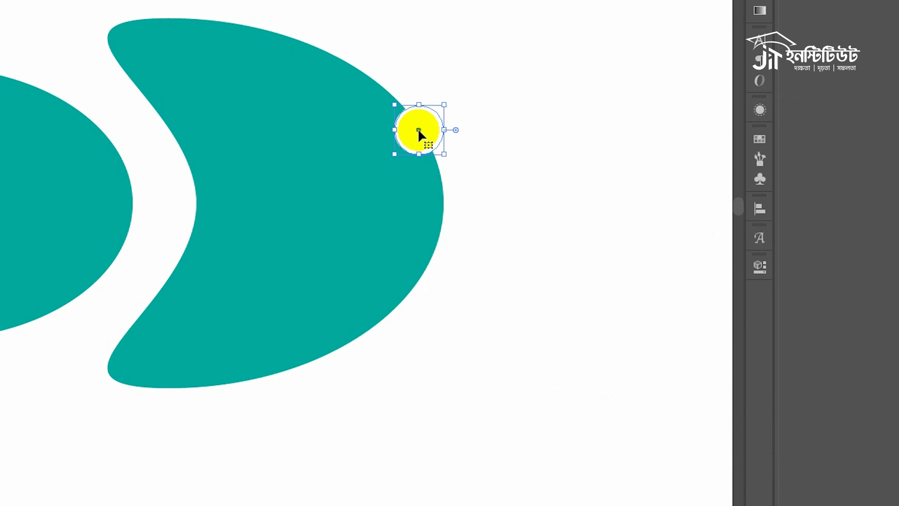
Send the white circle backward one level, behind the largest notched shape.
{"action": "right_click", "coordinate": [418, 130]}
{"action": "mouse_move", "coordinate": [517, 394]}
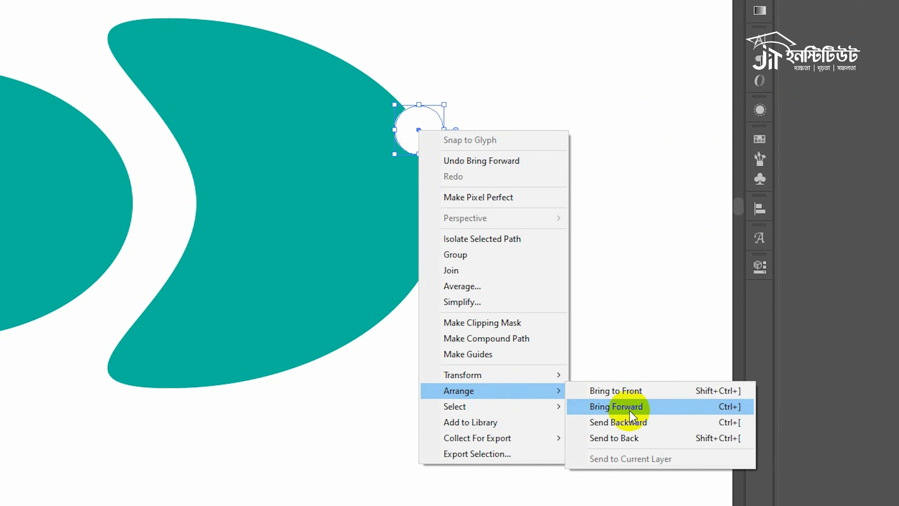
{"action": "left_click", "coordinate": [632, 423]}
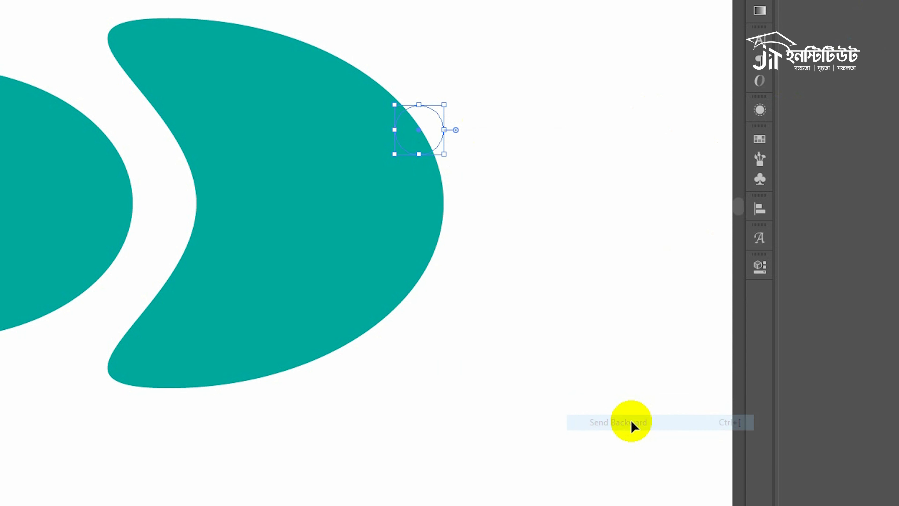
{"action": "right_click", "coordinate": [430, 123]}
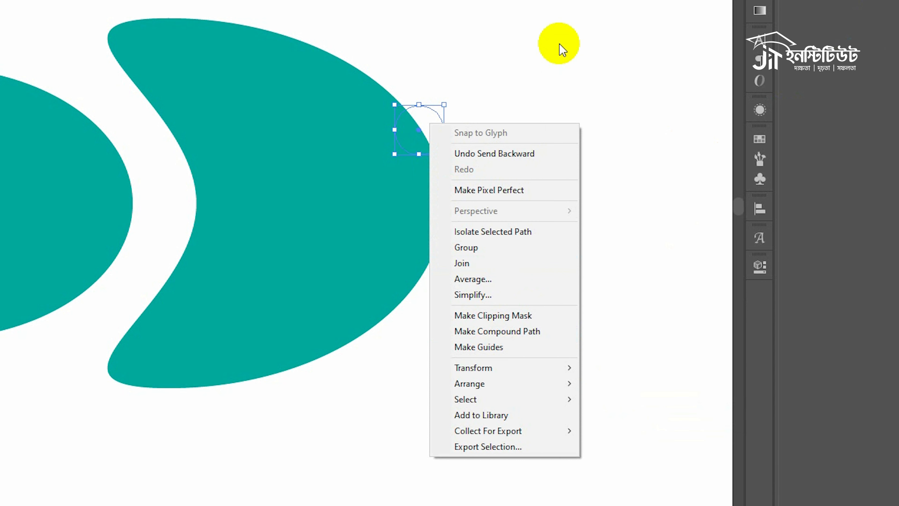
{"action": "left_click", "coordinate": [558, 46]}
{"action": "left_click", "coordinate": [427, 112]}
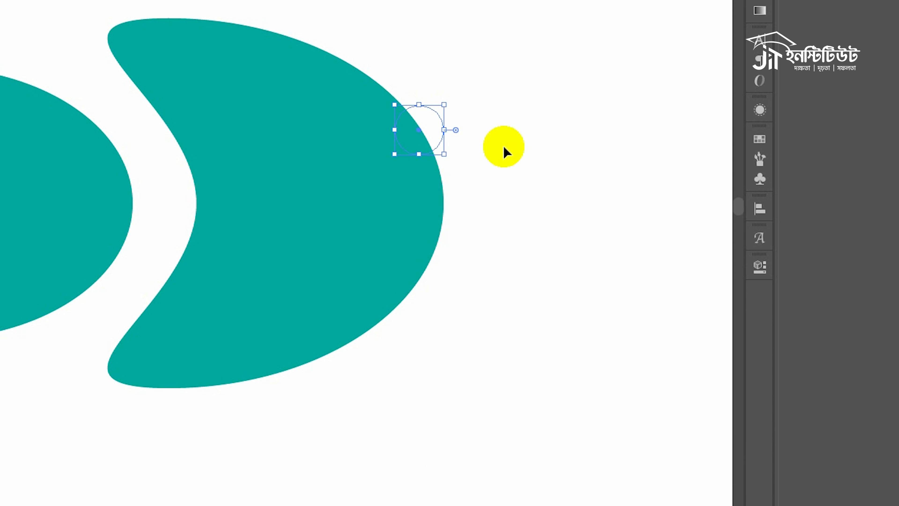
Bring the white circle to the front of all shapes and deselect it.
{"action": "right_click", "coordinate": [418, 116]}
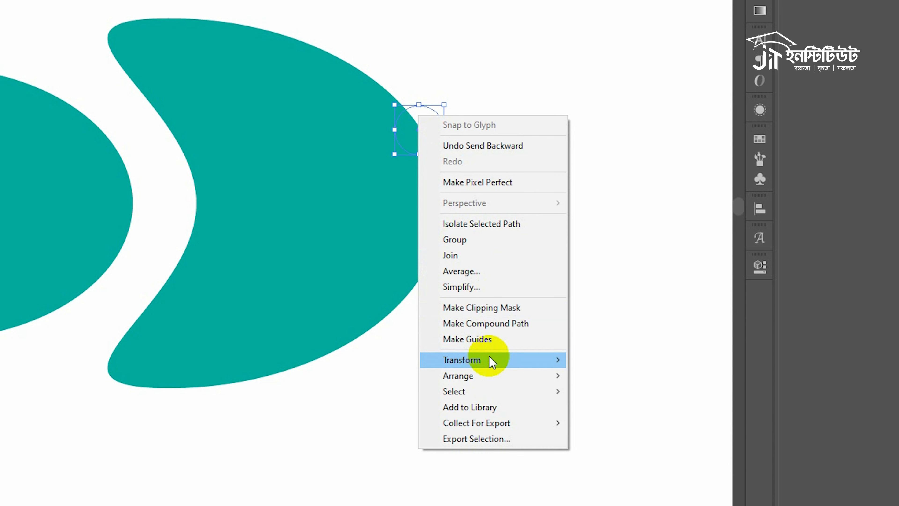
{"action": "mouse_move", "coordinate": [492, 375]}
{"action": "left_click", "coordinate": [726, 382]}
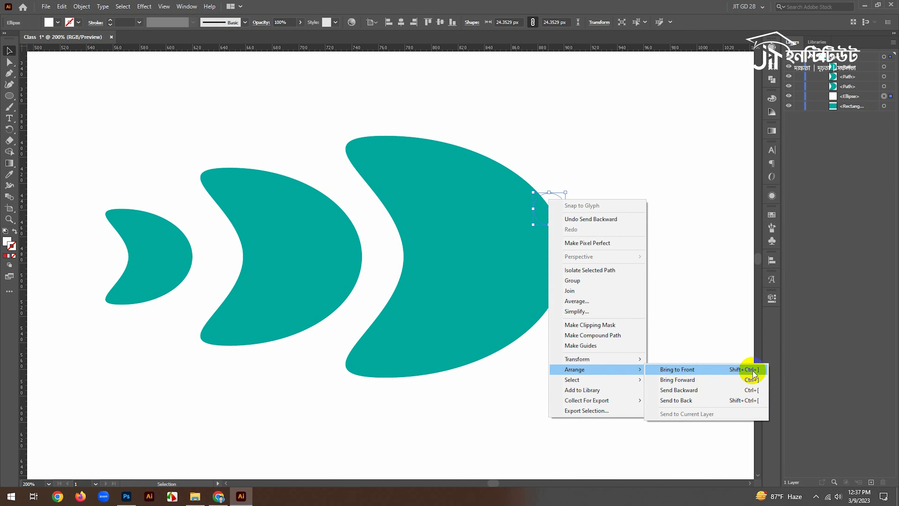
{"action": "left_click", "coordinate": [753, 375]}
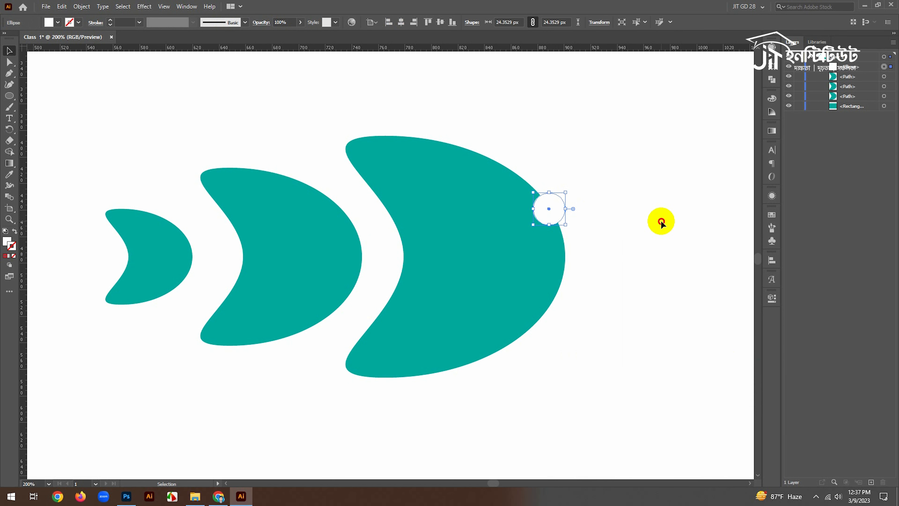
{"action": "left_click", "coordinate": [661, 220]}
{"action": "key", "text": "ctrl+space"}
{"action": "left_click", "coordinate": [525, 248], "text": "ctrl+alt"}
{"action": "left_click", "coordinate": [375, 291], "text": "ctrl+alt"}
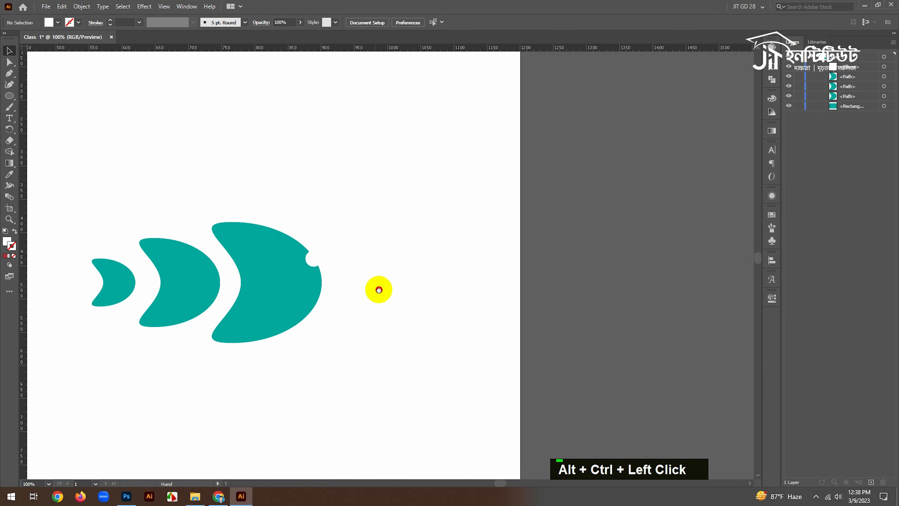
Enlarge the white circle to about 30 px across, nudge it slightly up and back on the largest shape's front edge, and deselect it.
{"action": "left_click", "coordinate": [540, 273], "text": "ctrl"}
{"action": "left_click", "coordinate": [420, 269], "text": "ctrl"}
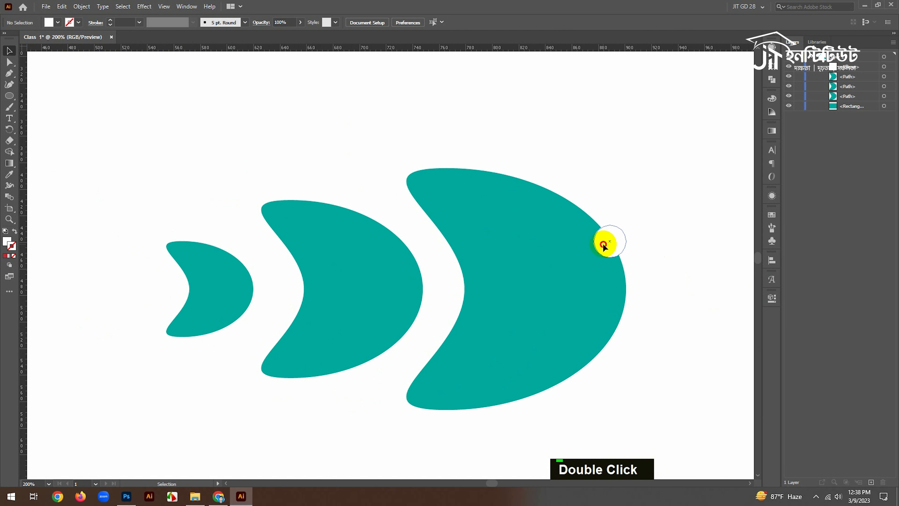
{"action": "left_click", "coordinate": [604, 254]}
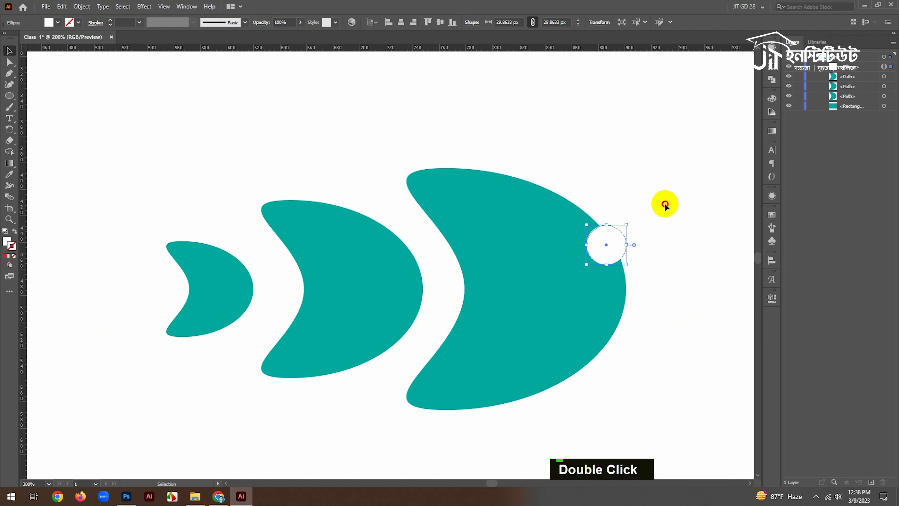
{"action": "left_click", "coordinate": [568, 271], "text": "ctrl+alt"}
{"action": "left_click", "coordinate": [683, 244], "text": "ctrl+alt"}
{"action": "left_click_drag", "start_coordinate": [684, 243], "coordinate": [686, 242]}
{"action": "left_click_drag", "start_coordinate": [494, 215], "coordinate": [491, 207]}
{"action": "left_click", "coordinate": [549, 209]}
{"action": "double_click", "coordinate": [569, 249], "text": "ctrl+alt"}
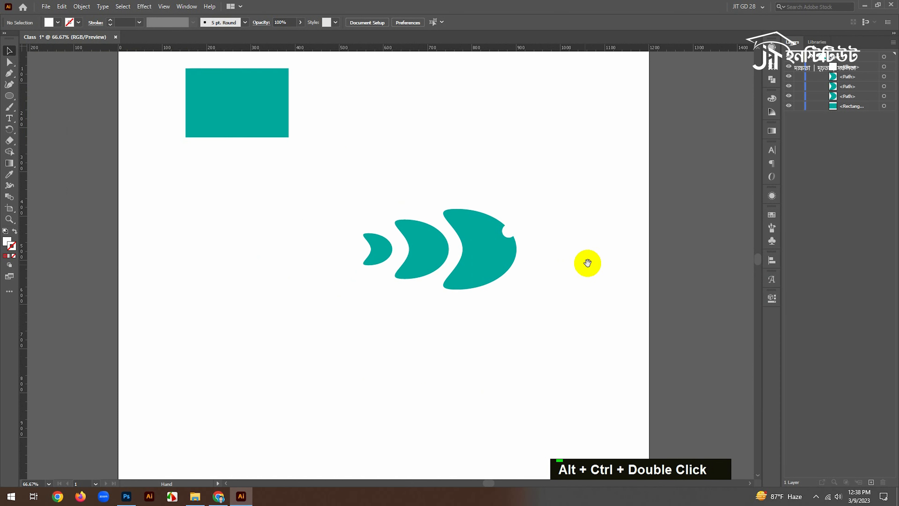
{"action": "double_click", "coordinate": [510, 262], "text": "ctrl"}
{"action": "left_click_drag", "start_coordinate": [398, 244], "coordinate": [712, 264]}
{"action": "left_click", "coordinate": [533, 217]}
{"action": "left_click", "coordinate": [599, 262]}
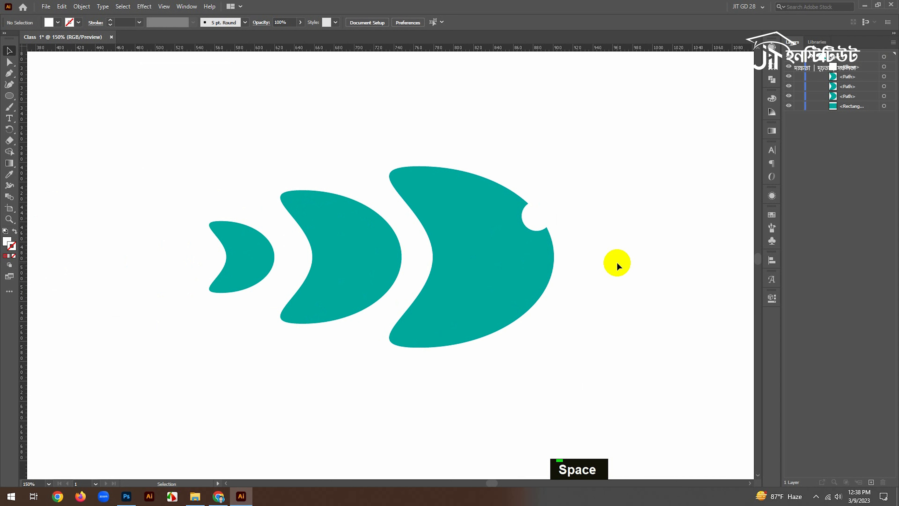
{"action": "left_click", "coordinate": [463, 258], "text": "ctrl+alt"}
{"action": "left_click", "coordinate": [432, 263], "text": "ctrl+alt"}
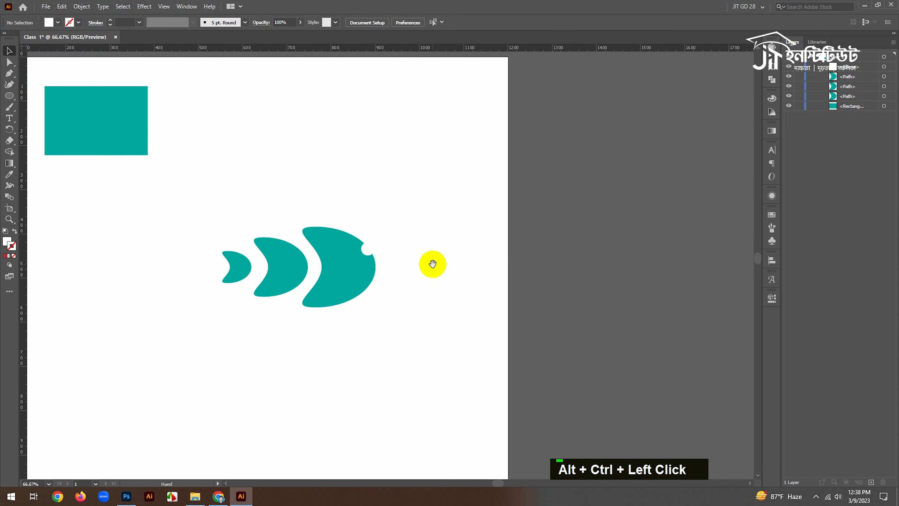
{"action": "left_click_drag", "start_coordinate": [499, 214], "coordinate": [597, 278]}
{"action": "left_click", "coordinate": [438, 235], "text": "ctrl"}
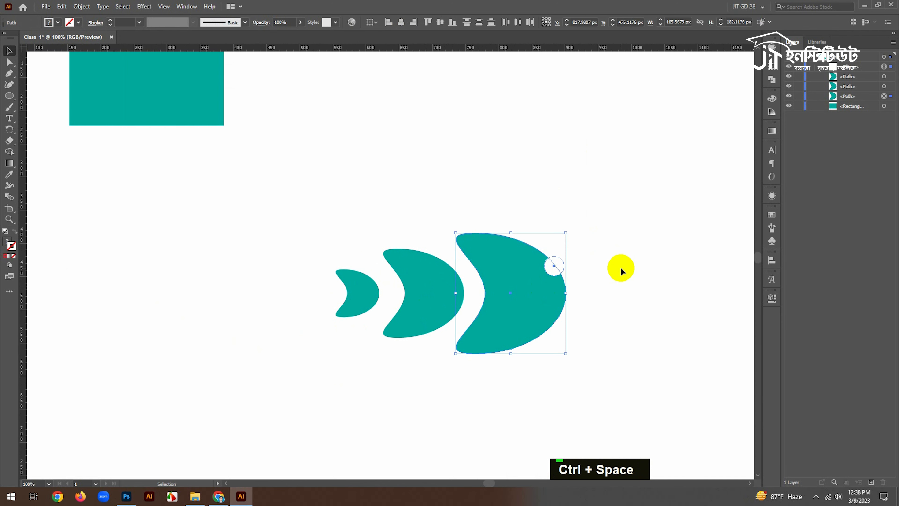
{"action": "left_click", "coordinate": [621, 268]}
Place a roughly half-size copy of the smallest notched shape behind it at the tail end.
{"action": "left_click_drag", "start_coordinate": [522, 299], "coordinate": [576, 274]}
{"action": "left_click_drag", "start_coordinate": [410, 296], "coordinate": [501, 265]}
{"action": "left_click", "coordinate": [493, 323]}
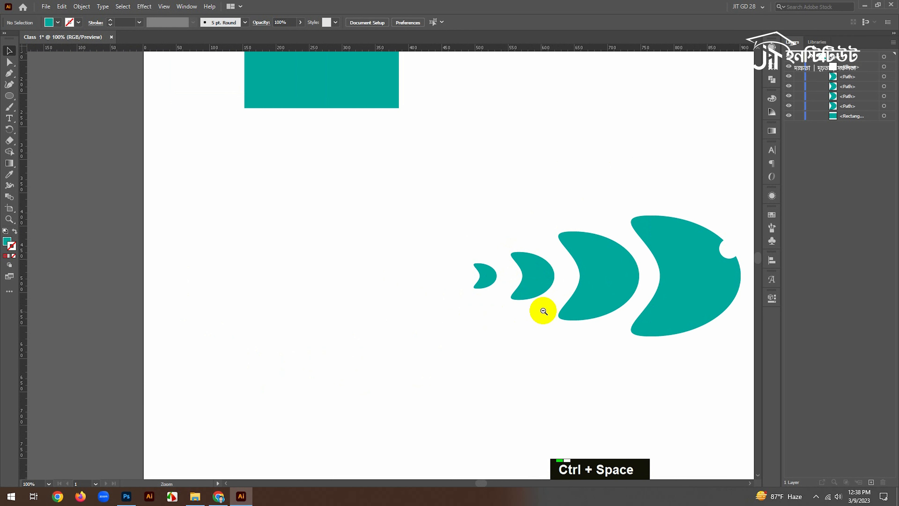
{"action": "left_click", "coordinate": [544, 307], "text": "ctrl+alt"}
{"action": "left_click", "coordinate": [482, 291], "text": "ctrl+alt"}
{"action": "left_click_drag", "start_coordinate": [444, 280], "coordinate": [491, 276]}
Select the frontmost anchor point of the largest notched shape with Direct Selection.
{"action": "left_click", "coordinate": [430, 268], "text": "ctrl"}
{"action": "left_click", "coordinate": [395, 264], "text": "ctrl"}
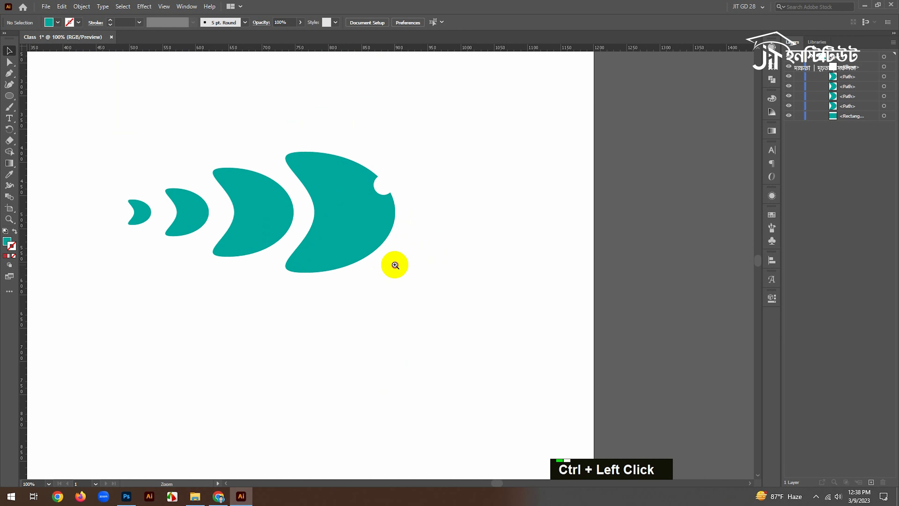
{"action": "left_click", "coordinate": [548, 297], "text": "ctrl"}
{"action": "left_click", "coordinate": [519, 239]}
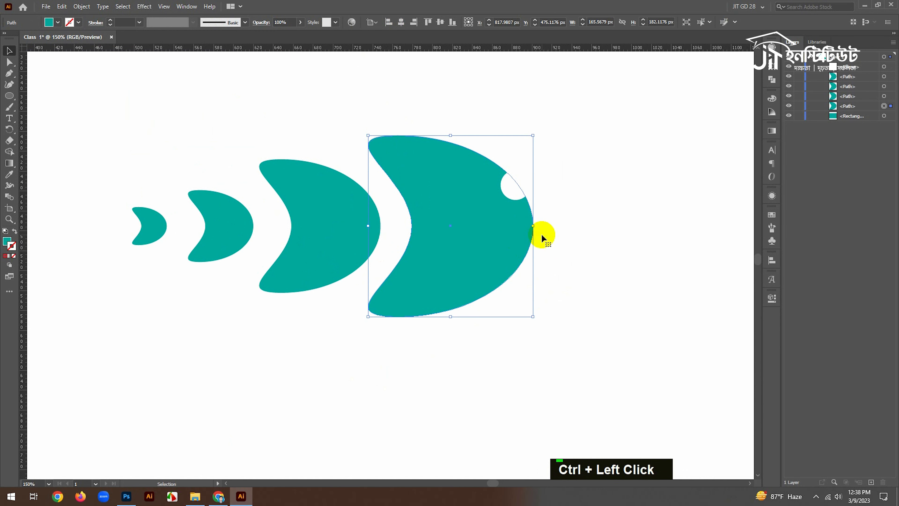
{"action": "left_click", "coordinate": [515, 247], "text": "ctrl"}
{"action": "left_click_drag", "start_coordinate": [424, 237], "coordinate": [540, 249]}
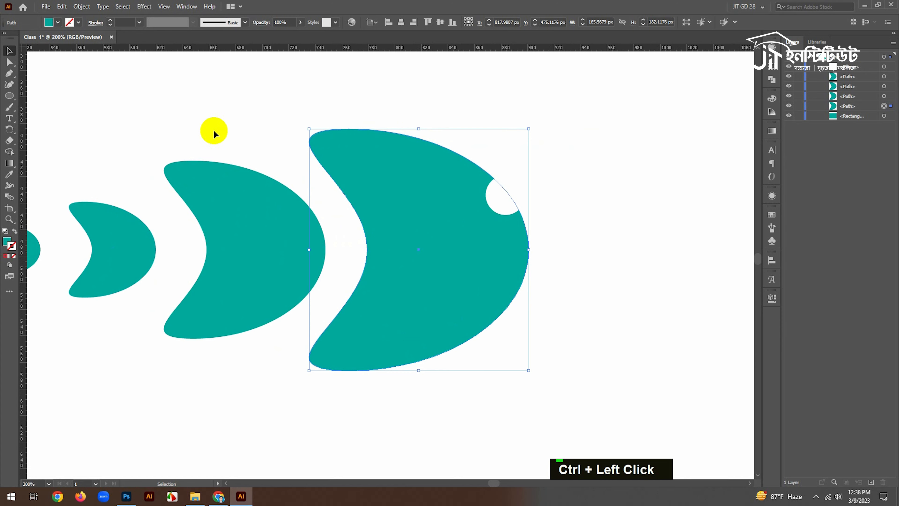
{"action": "left_click_drag", "start_coordinate": [9, 73], "coordinate": [53, 85]}
{"action": "left_click_drag", "start_coordinate": [16, 107], "coordinate": [90, 112]}
{"action": "left_click", "coordinate": [898, 430]}
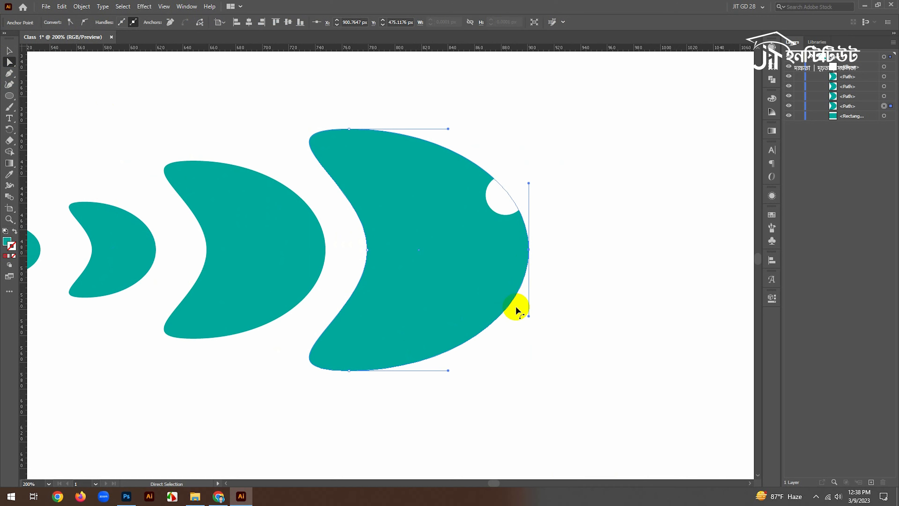
{"action": "left_click", "coordinate": [492, 304], "text": "ctrl"}
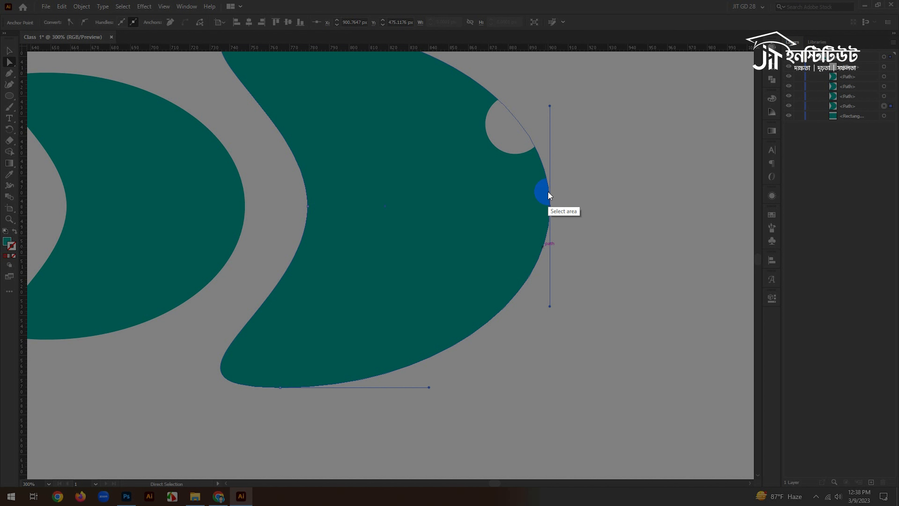
Sketch a red mouth curve and a small loop at its lower end on a screen-capture overlay, and discard the capture.
{"action": "key", "text": "Print"}
{"action": "left_click_drag", "start_coordinate": [296, 97], "coordinate": [653, 370]}
{"action": "double_click", "coordinate": [584, 242]}
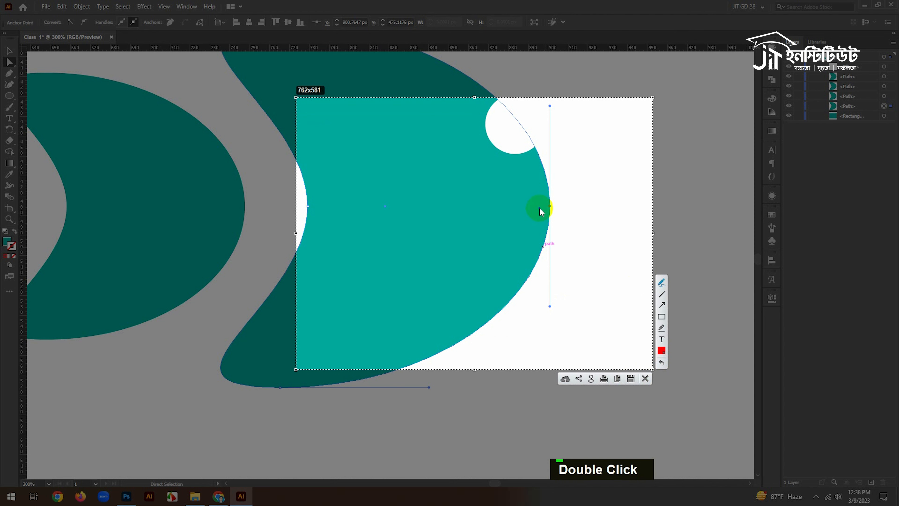
{"action": "left_click", "coordinate": [550, 206]}
{"action": "left_click_drag", "start_coordinate": [503, 246], "coordinate": [512, 298]}
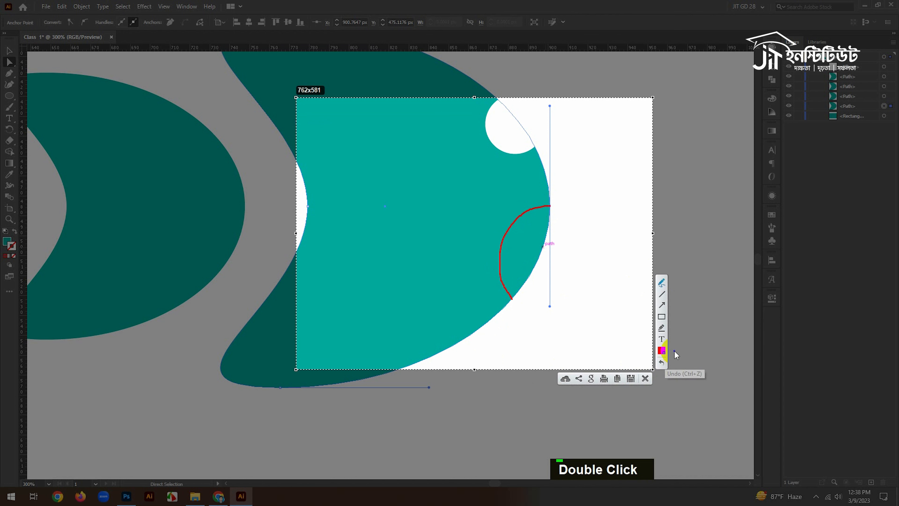
{"action": "mouse_move", "coordinate": [515, 303]}
{"action": "left_mouse_down"}
{"action": "mouse_move", "coordinate": [499, 299]}
{"action": "mouse_move", "coordinate": [513, 294]}
{"action": "left_mouse_up"}
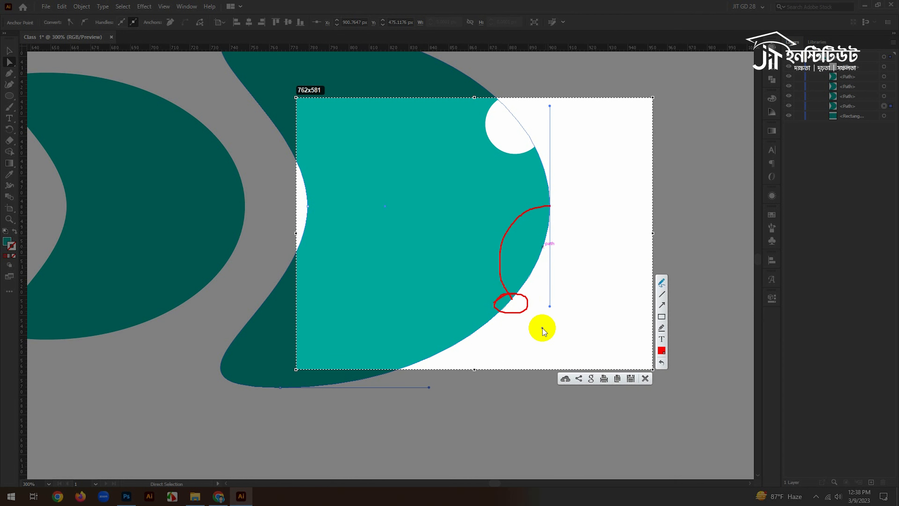
{"action": "left_click", "coordinate": [645, 379]}
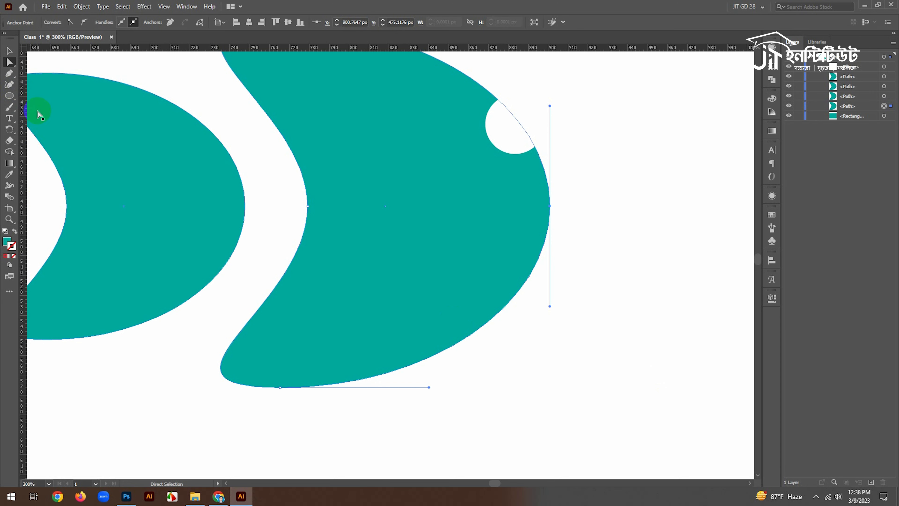
Add the Add Anchor Point and Delete Anchor Point tools to the toolbar, grouped with the Pen tool.
{"action": "left_click", "coordinate": [10, 75]}
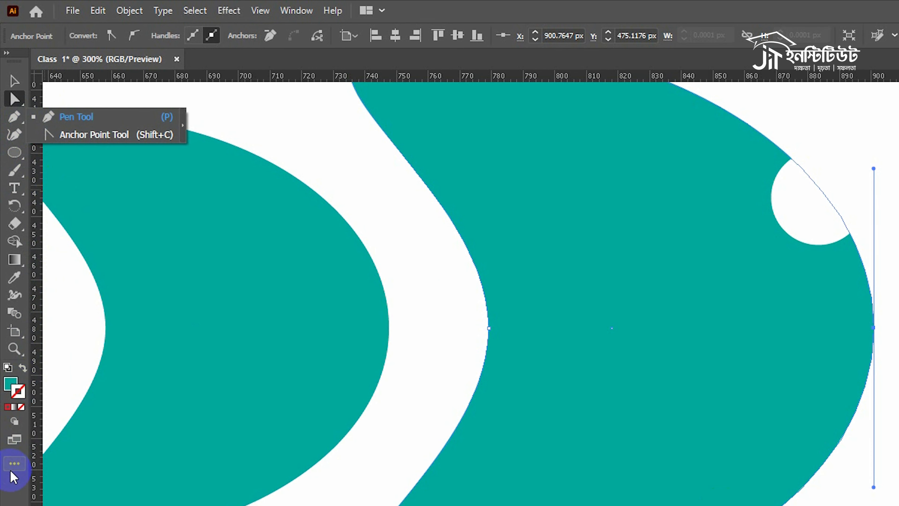
{"action": "left_click", "coordinate": [14, 464]}
{"action": "scroll", "coordinate": [115, 450], "scroll_direction": "down", "scroll_amount": 15}
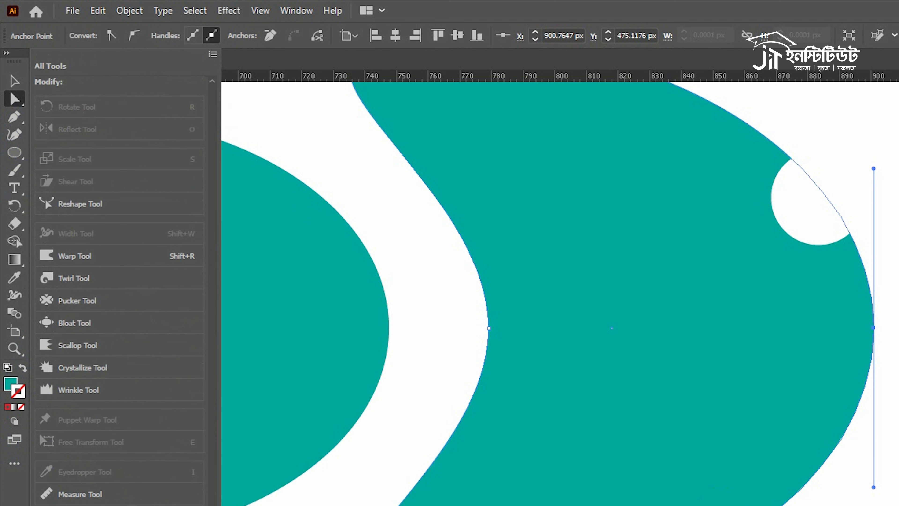
{"action": "scroll", "coordinate": [117, 440], "scroll_direction": "up", "scroll_amount": 10}
{"action": "scroll", "coordinate": [117, 475], "scroll_direction": "down", "scroll_amount": 1}
{"action": "scroll", "coordinate": [117, 305], "scroll_direction": "down", "scroll_amount": 10}
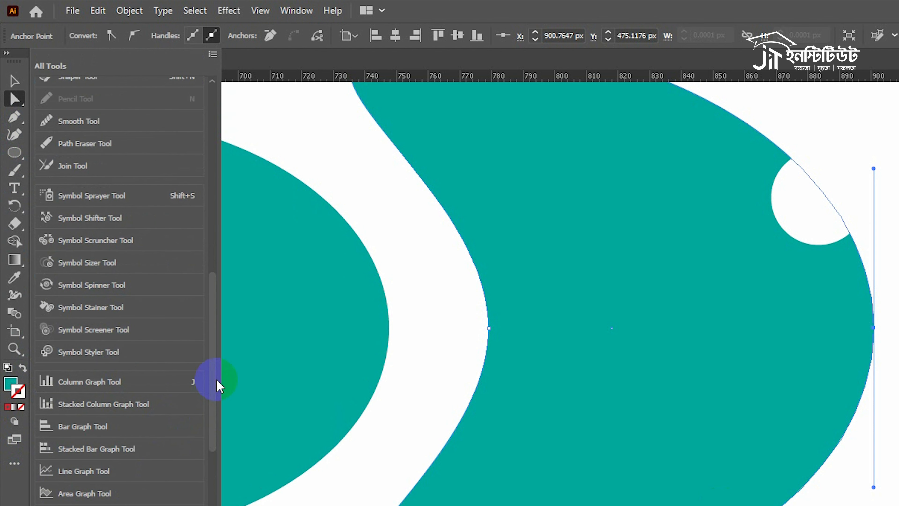
{"action": "left_click_drag", "start_coordinate": [209, 377], "coordinate": [220, 386]}
{"action": "scroll", "coordinate": [160, 401], "scroll_direction": "up", "scroll_amount": 8}
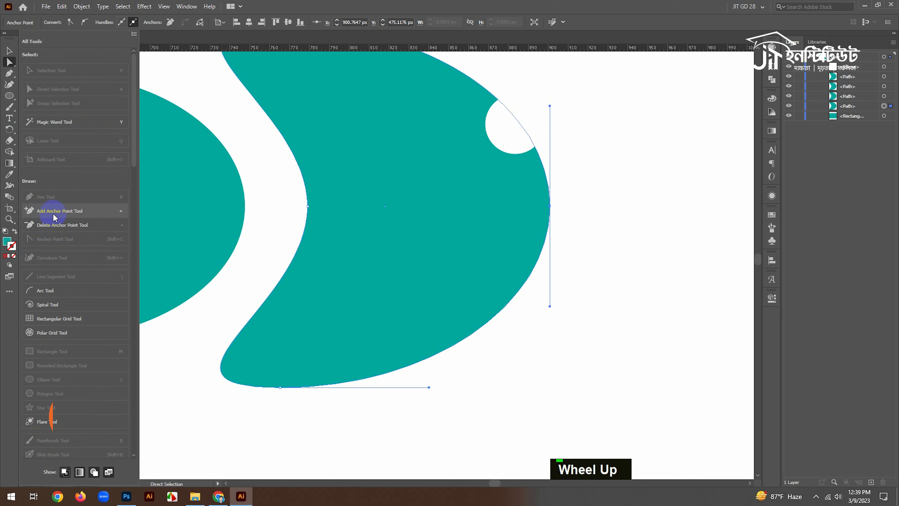
{"action": "left_click_drag", "start_coordinate": [55, 217], "coordinate": [9, 73]}
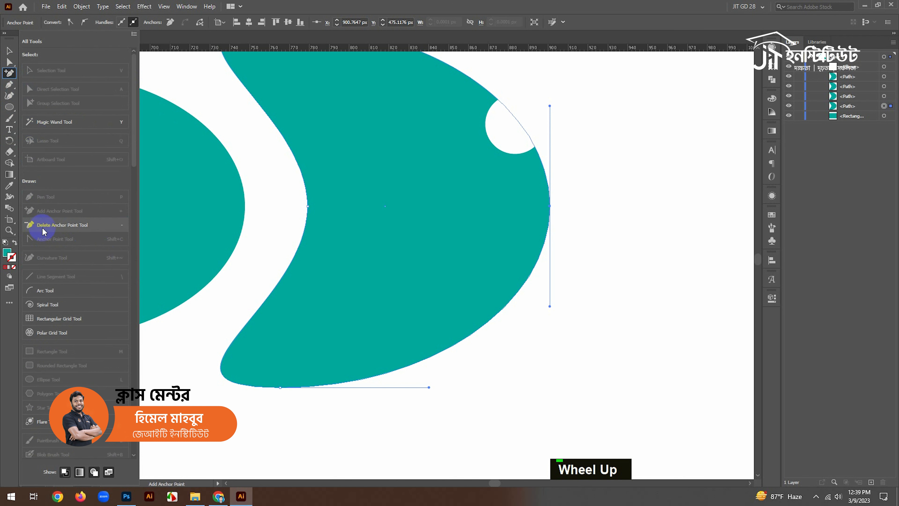
{"action": "left_click_drag", "start_coordinate": [21, 107], "coordinate": [9, 74]}
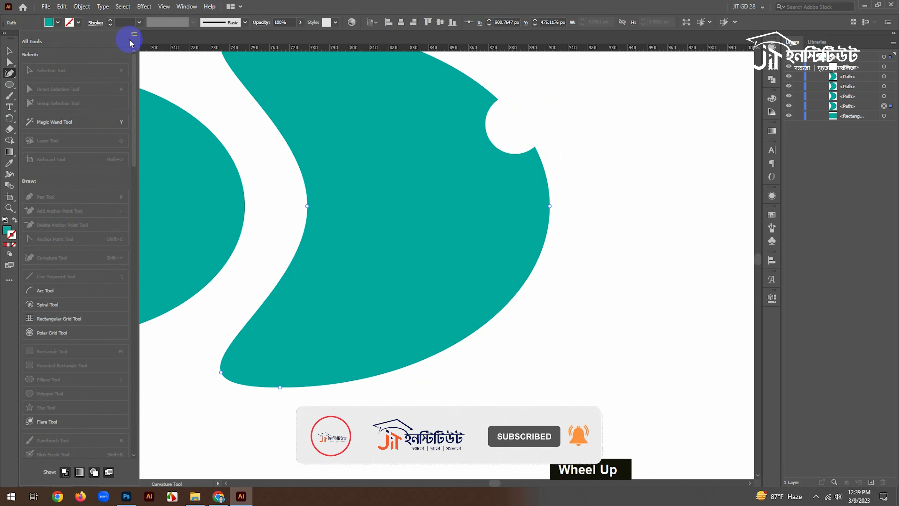
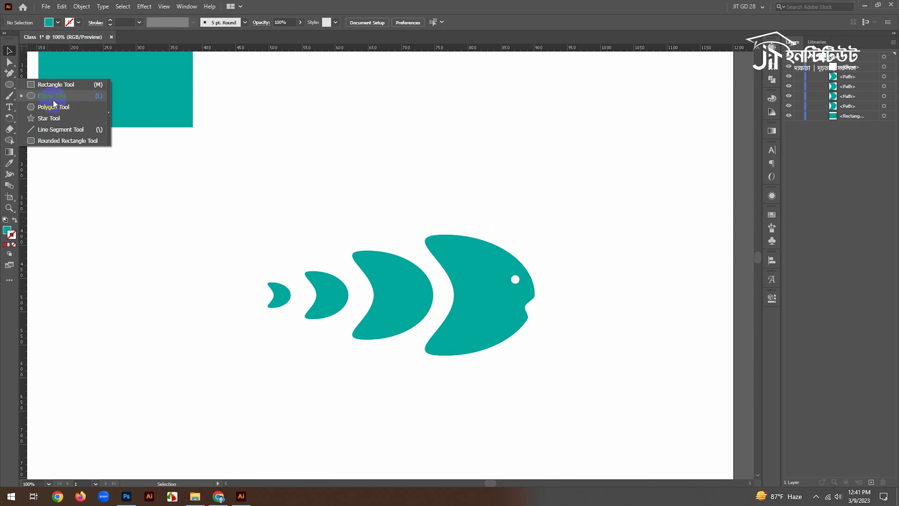
Draw two narrow upright ellipses above the fish, about 26 × 59 px and about 11 × 68 px.
{"action": "left_click", "coordinate": [45, 95]}
{"action": "left_click_drag", "start_coordinate": [512, 156], "coordinate": [528, 196]}
{"action": "left_click", "coordinate": [508, 193], "text": "ctrl"}
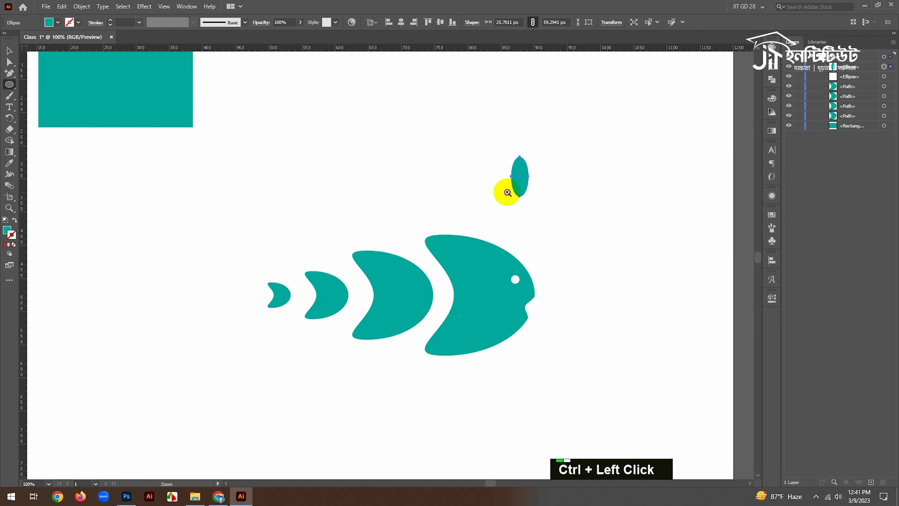
{"action": "left_click", "coordinate": [500, 194], "text": "ctrl"}
{"action": "left_click_drag", "start_coordinate": [281, 264], "coordinate": [555, 181]}
{"action": "left_click_drag", "start_coordinate": [382, 132], "coordinate": [396, 222]}
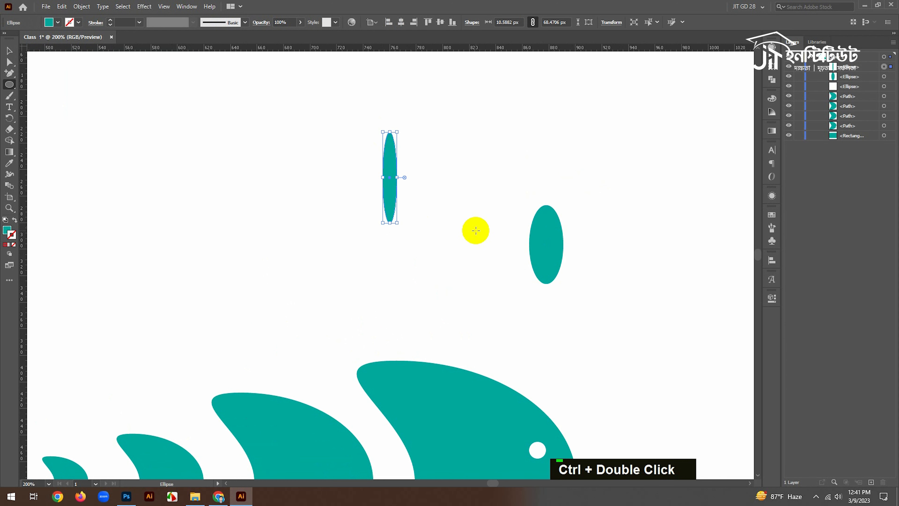
Delete the wider ellipse and move the narrow one onto the fish head's upper edge so its tip sticks out as a spike.
{"action": "left_click", "coordinate": [9, 52]}
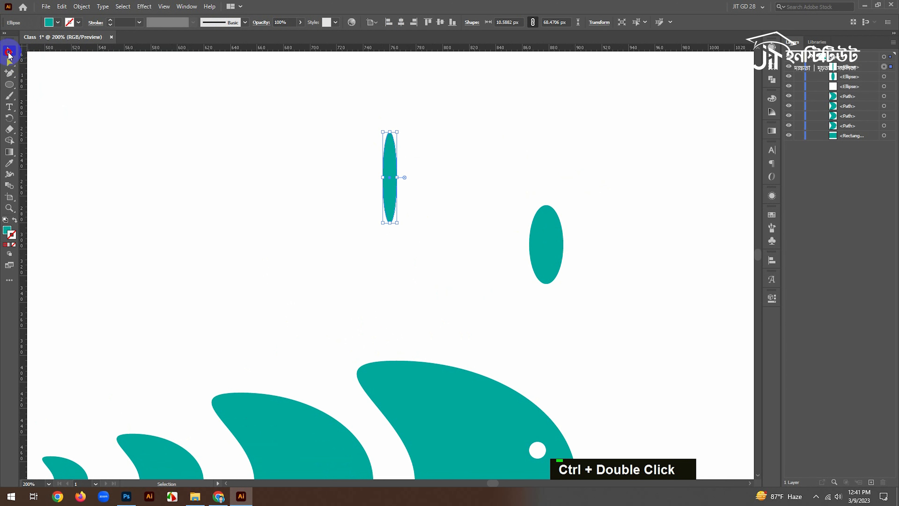
{"action": "left_click", "coordinate": [544, 237]}
{"action": "key", "text": "Delete"}
{"action": "left_click_drag", "start_coordinate": [390, 181], "coordinate": [450, 368]}
{"action": "left_click_drag", "start_coordinate": [525, 335], "coordinate": [532, 238]}
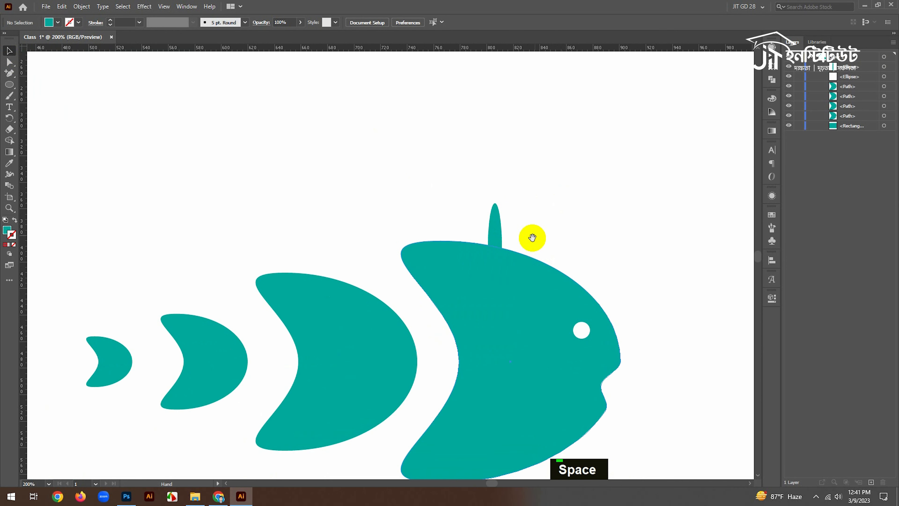
Place three copies of the narrow ellipse along the head's upper edge towards the eye, each sticking out less than the one before.
{"action": "left_click", "coordinate": [486, 243], "text": "ctrl"}
{"action": "left_click_drag", "start_coordinate": [401, 233], "coordinate": [446, 254]}
{"action": "key", "text": "alt"}
{"action": "left_click", "coordinate": [506, 237]}
{"action": "key", "text": "space"}
{"action": "left_click_drag", "start_coordinate": [497, 211], "coordinate": [555, 175]}
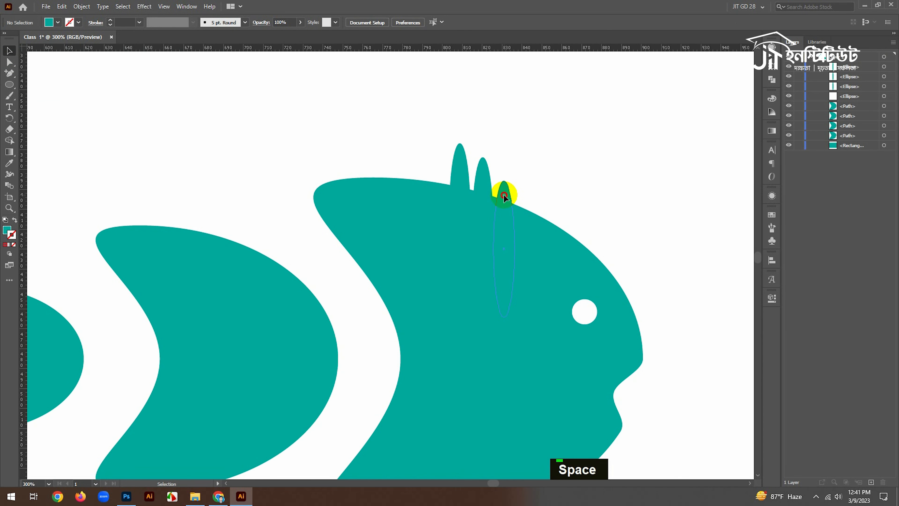
{"action": "left_click_drag", "start_coordinate": [503, 195], "coordinate": [519, 209]}
{"action": "left_click", "coordinate": [427, 251], "text": "ctrl+alt"}
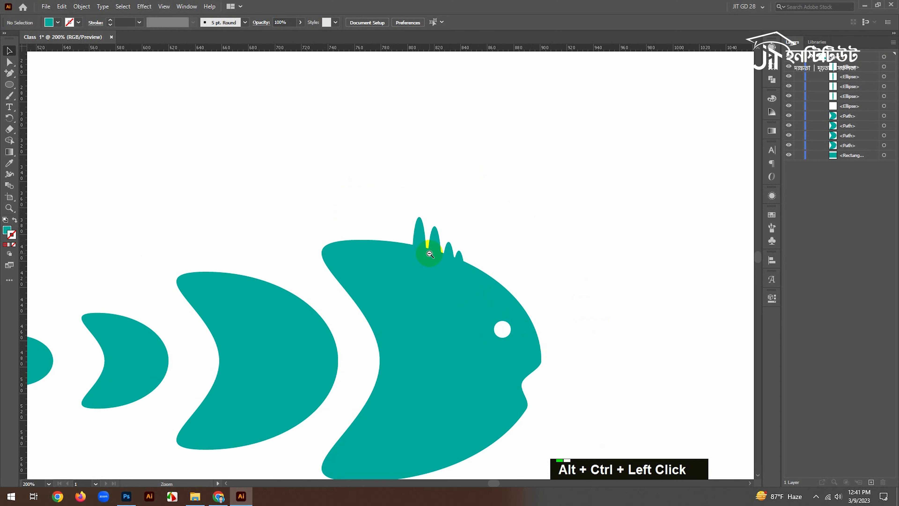
{"action": "left_click", "coordinate": [441, 267], "text": "ctrl+alt"}
{"action": "left_click", "coordinate": [596, 231], "text": "ctrl+alt"}
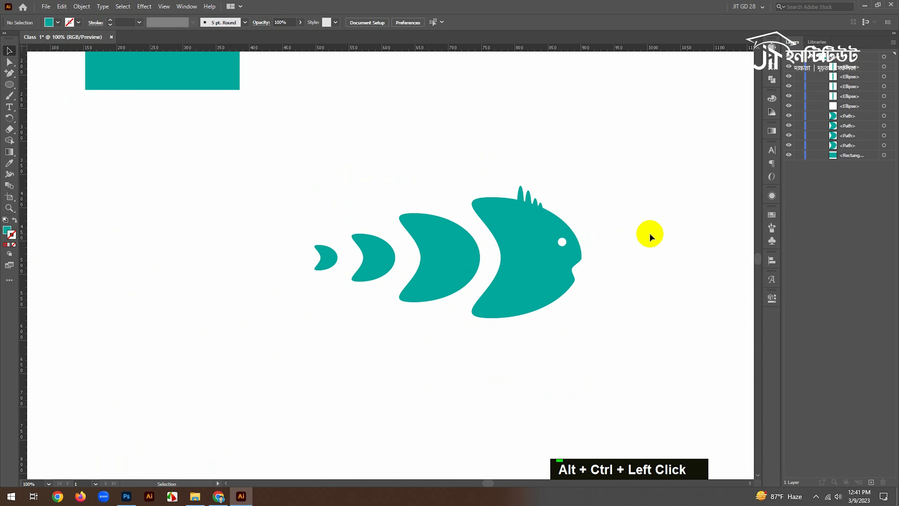
Group all the fish parts without the separate rectangle, and highlight the new group in the layer list.
{"action": "left_click_drag", "start_coordinate": [691, 125], "coordinate": [267, 369]}
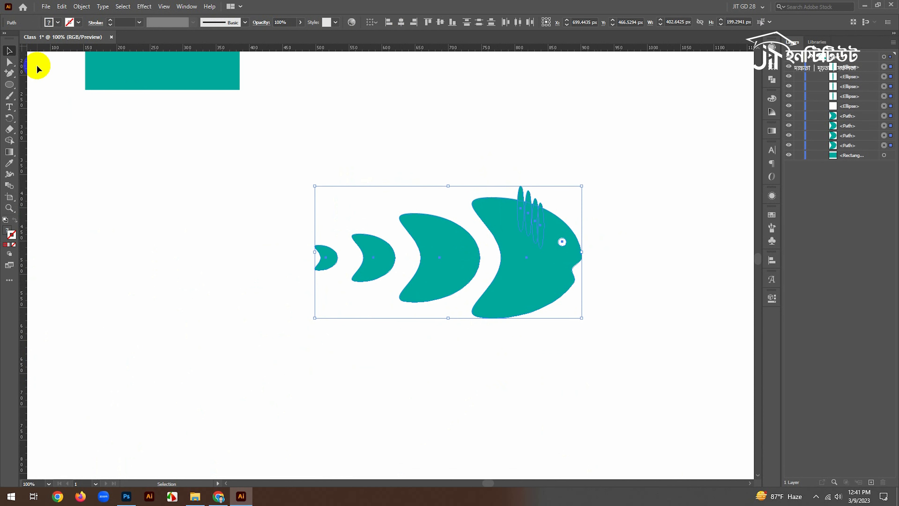
{"action": "left_click", "coordinate": [660, 168]}
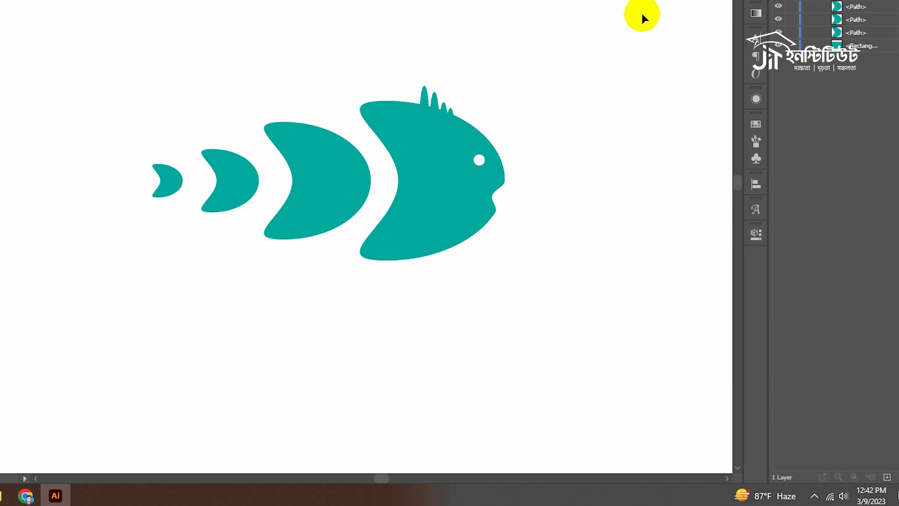
{"action": "left_click_drag", "start_coordinate": [643, 18], "coordinate": [126, 331]}
{"action": "right_click", "coordinate": [427, 177]}
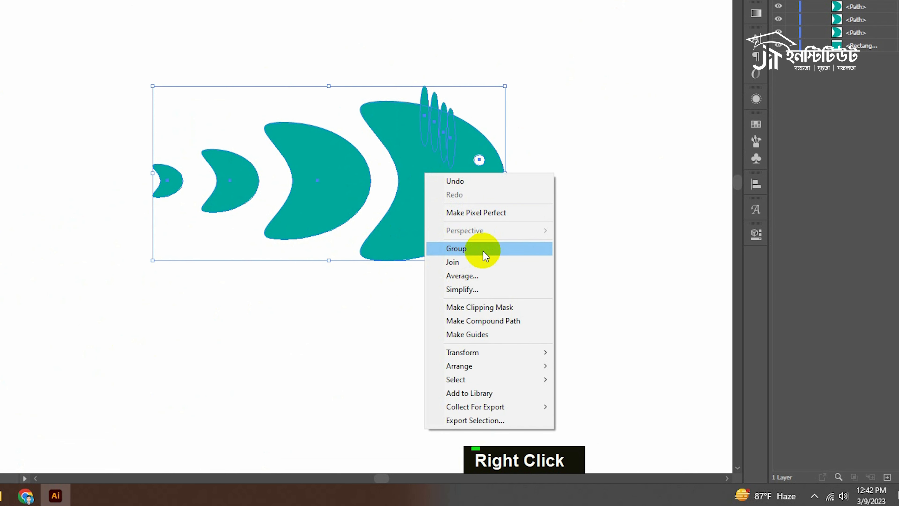
{"action": "left_click", "coordinate": [474, 254]}
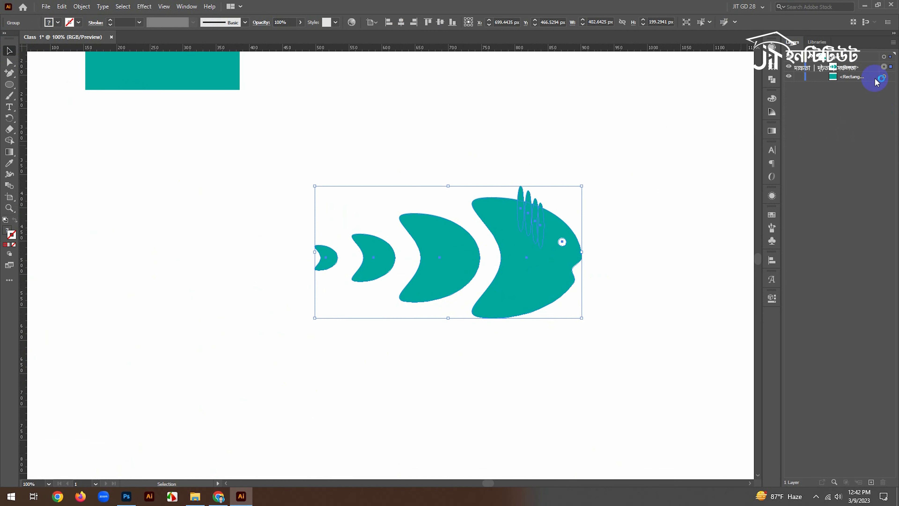
{"action": "left_click", "coordinate": [855, 68]}
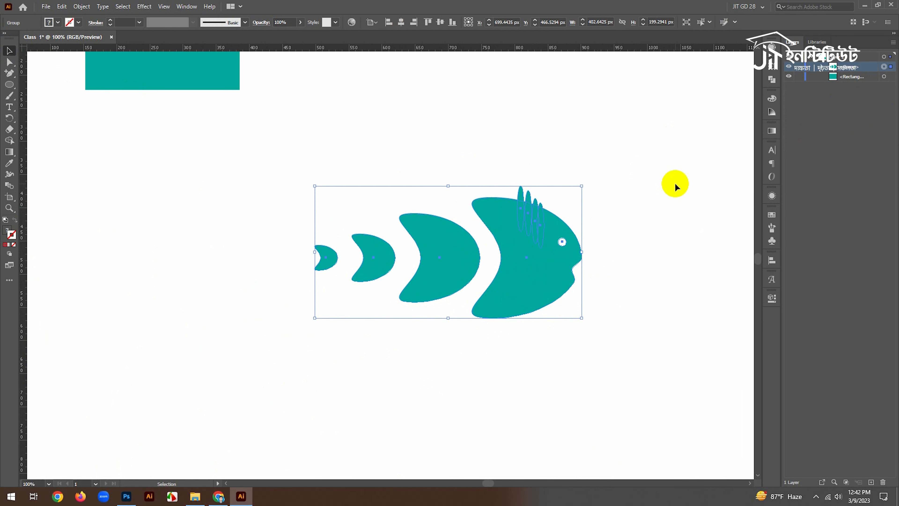
Enlarge the fish group to about 553 × 273 px and place it near the middle of the artboard.
{"action": "left_click", "coordinate": [610, 223]}
{"action": "left_click", "coordinate": [533, 268]}
{"action": "key", "text": "ctrl+space"}
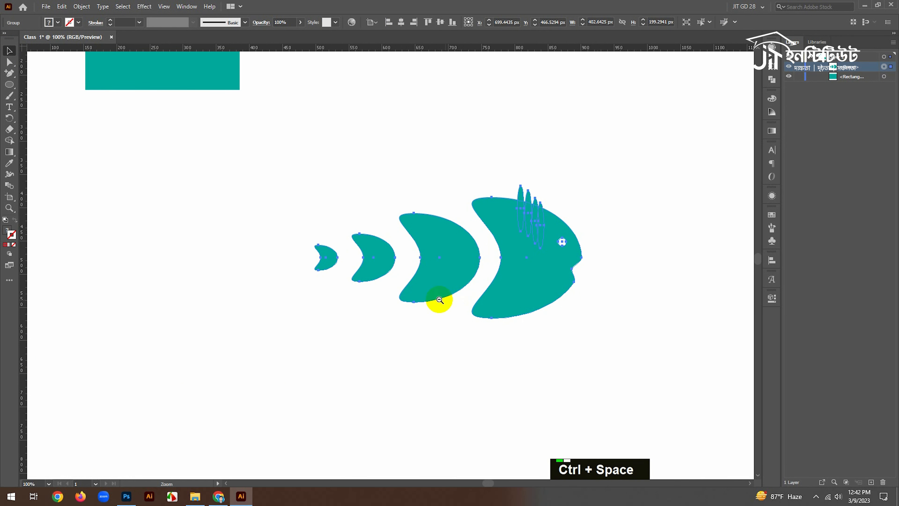
{"action": "left_click", "coordinate": [374, 293], "text": "ctrl+alt"}
{"action": "left_click", "coordinate": [373, 293], "text": "ctrl+alt"}
{"action": "left_click_drag", "start_coordinate": [376, 293], "coordinate": [415, 286]}
{"action": "left_click", "coordinate": [562, 264]}
{"action": "left_click_drag", "start_coordinate": [530, 220], "coordinate": [469, 277]}
{"action": "left_click", "coordinate": [535, 170]}
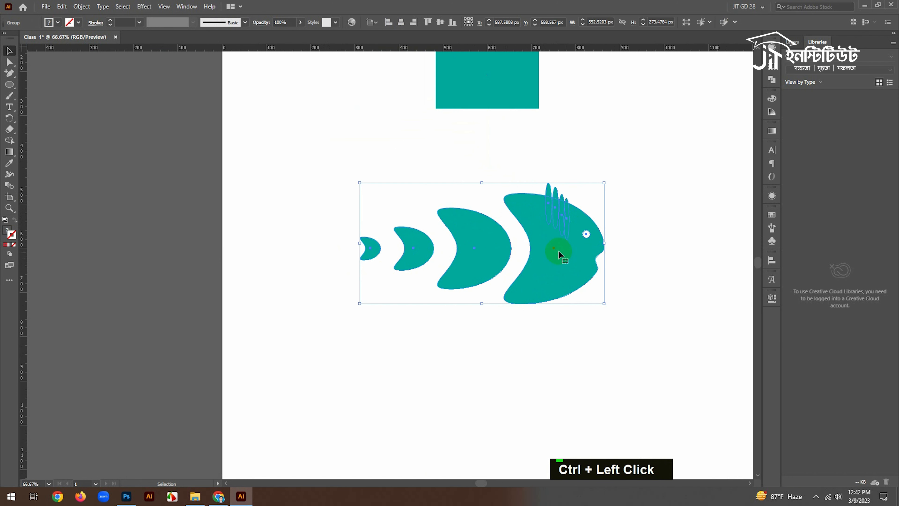
Delete the separate rectangle above the fish.
{"action": "left_click", "coordinate": [484, 248], "text": "ctrl+alt"}
{"action": "left_click_drag", "start_coordinate": [423, 261], "coordinate": [514, 142]}
{"action": "left_click_drag", "start_coordinate": [523, 220], "coordinate": [548, 308]}
{"action": "left_click", "coordinate": [527, 96]}
{"action": "key", "text": "Delete"}
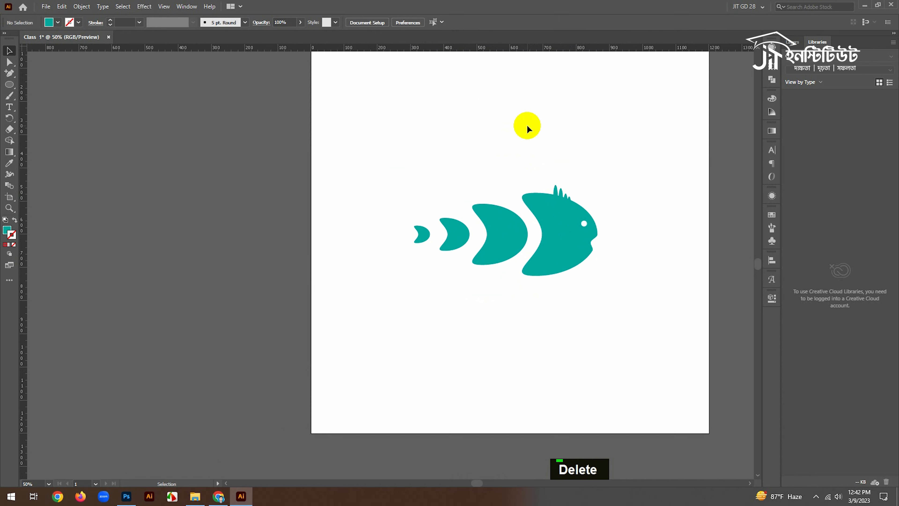
Duplicate the fish so a full-size one stands in the artboard's upper right area, and scale the other one down.
{"action": "left_click", "coordinate": [522, 207], "text": "ctrl+alt"}
{"action": "mouse_move", "coordinate": [465, 298]}
{"action": "left_mouse_down"}
{"action": "mouse_move", "coordinate": [523, 226]}
{"action": "mouse_move", "coordinate": [452, 299]}
{"action": "left_mouse_up"}
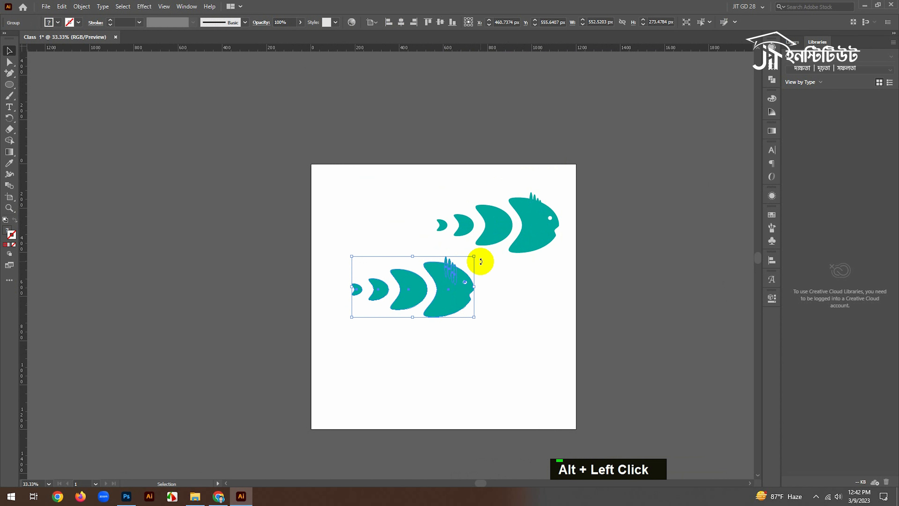
{"action": "mouse_move", "coordinate": [475, 257]}
{"action": "left_mouse_down"}
{"action": "mouse_move", "coordinate": [411, 288]}
{"action": "mouse_move", "coordinate": [386, 267]}
{"action": "mouse_move", "coordinate": [490, 306]}
{"action": "mouse_move", "coordinate": [496, 289]}
{"action": "mouse_move", "coordinate": [472, 274]}
{"action": "left_mouse_up"}
{"action": "left_click_drag", "start_coordinate": [474, 273], "coordinate": [517, 388]}
{"action": "left_click", "coordinate": [422, 341]}
{"action": "left_click_drag", "start_coordinate": [490, 374], "coordinate": [468, 360]}
{"action": "left_click", "coordinate": [526, 317]}
Spread copies of the fish in varying smaller sizes over the artboard until five small ones accompany the large one.
{"action": "key", "text": "space"}
{"action": "left_click_drag", "start_coordinate": [498, 325], "coordinate": [557, 326]}
{"action": "left_click_drag", "start_coordinate": [460, 264], "coordinate": [428, 201]}
{"action": "left_click_drag", "start_coordinate": [454, 258], "coordinate": [445, 246]}
{"action": "left_click_drag", "start_coordinate": [523, 295], "coordinate": [511, 273]}
{"action": "left_click_drag", "start_coordinate": [566, 376], "coordinate": [590, 328]}
{"action": "left_click_drag", "start_coordinate": [426, 360], "coordinate": [440, 324]}
{"action": "left_click_drag", "start_coordinate": [520, 271], "coordinate": [519, 282]}
{"action": "left_click_drag", "start_coordinate": [619, 218], "coordinate": [622, 179]}
{"action": "left_click", "coordinate": [602, 298]}
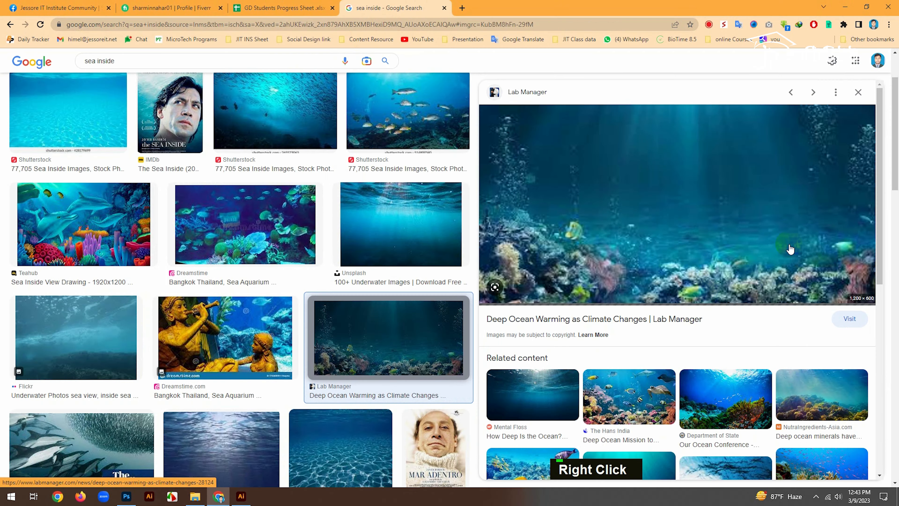
Copy the Lab Manager deep ocean image from the browser's image search and paste it into the Illustrator document.
{"action": "right_click", "coordinate": [668, 156]}
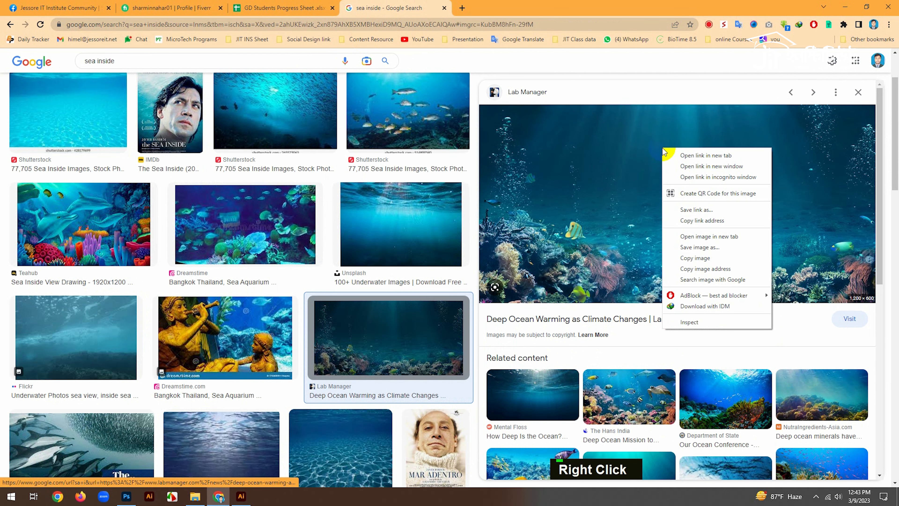
{"action": "left_click", "coordinate": [702, 257]}
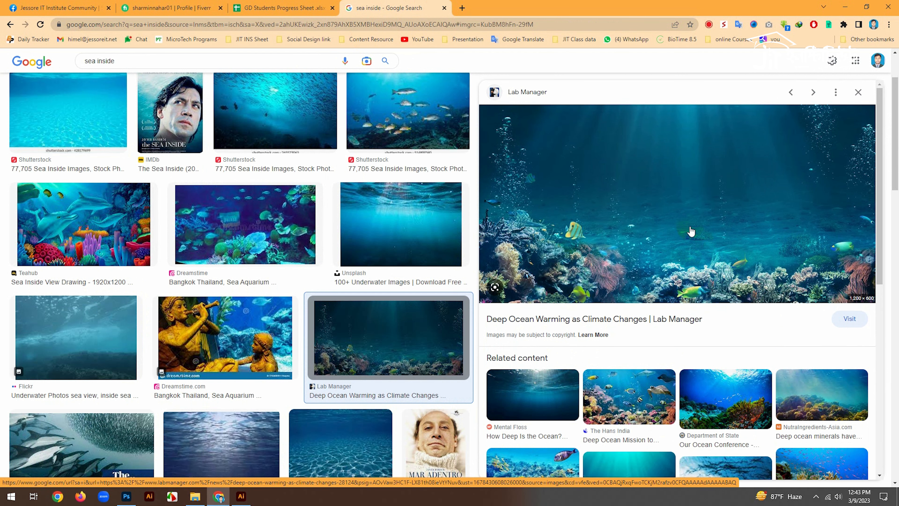
{"action": "left_click", "coordinate": [243, 497]}
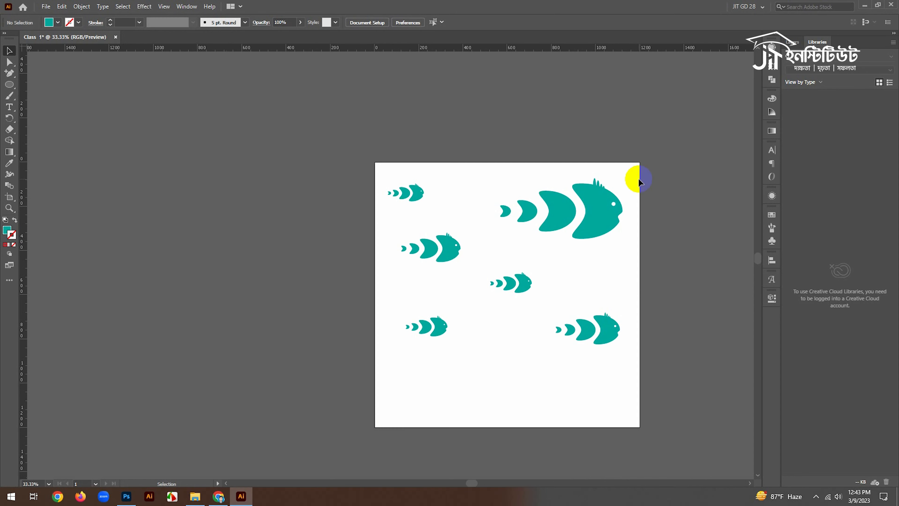
{"action": "left_click_drag", "start_coordinate": [655, 289], "coordinate": [594, 235]}
{"action": "key", "text": "ctrl+v"}
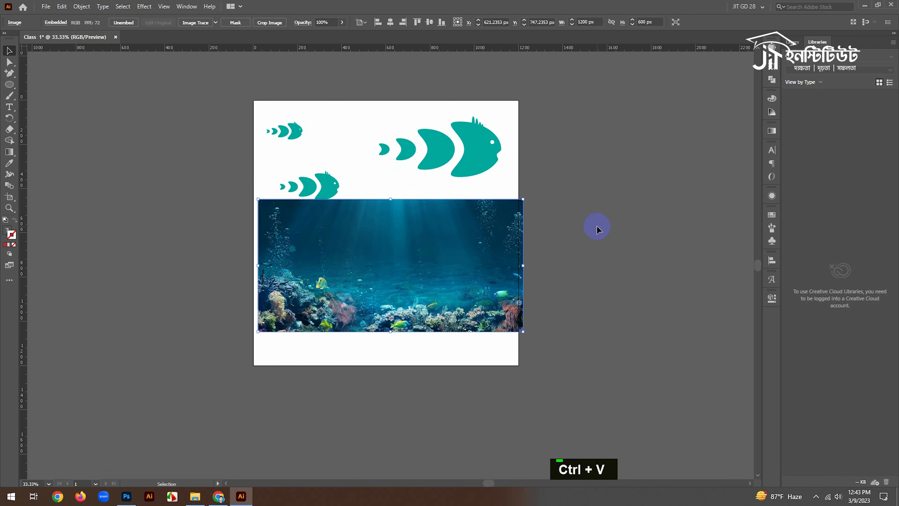
Enlarge the underwater image proportionally to about 2413 × 1207 px and position it so it covers the whole artboard.
{"action": "left_click_drag", "start_coordinate": [421, 257], "coordinate": [415, 161]}
{"action": "left_click_drag", "start_coordinate": [515, 236], "coordinate": [714, 356]}
{"action": "left_click_drag", "start_coordinate": [643, 274], "coordinate": [561, 270]}
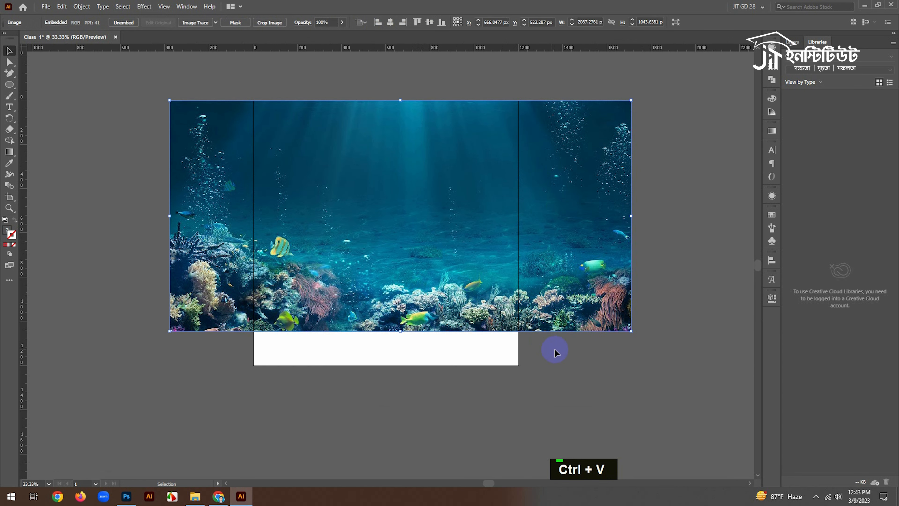
{"action": "left_click_drag", "start_coordinate": [627, 330], "coordinate": [703, 387]}
{"action": "left_click_drag", "start_coordinate": [596, 303], "coordinate": [568, 299]}
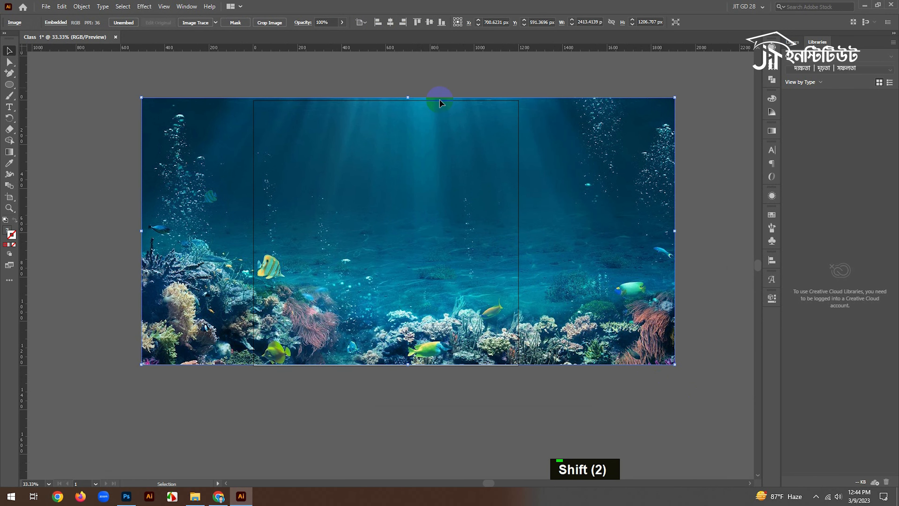
Centre the underwater image horizontally and vertically on the artboard.
{"action": "left_click", "coordinate": [391, 22]}
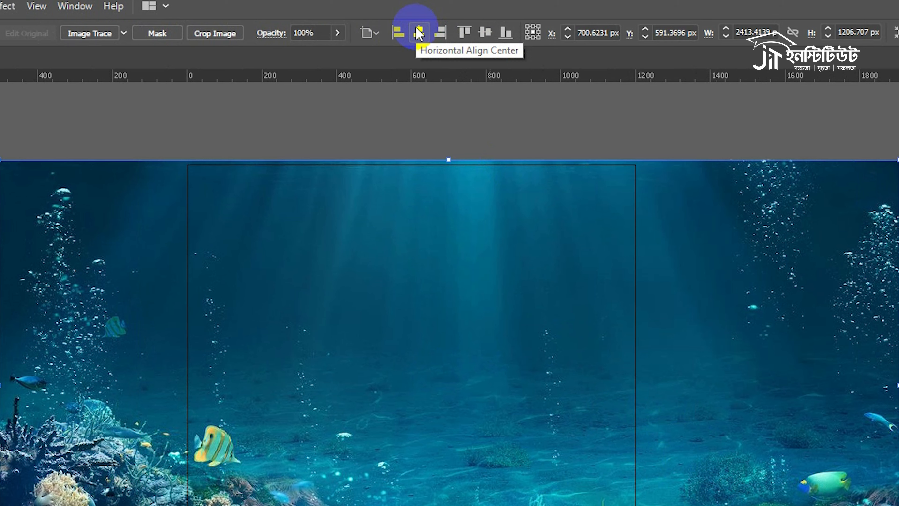
{"action": "left_click", "coordinate": [420, 35]}
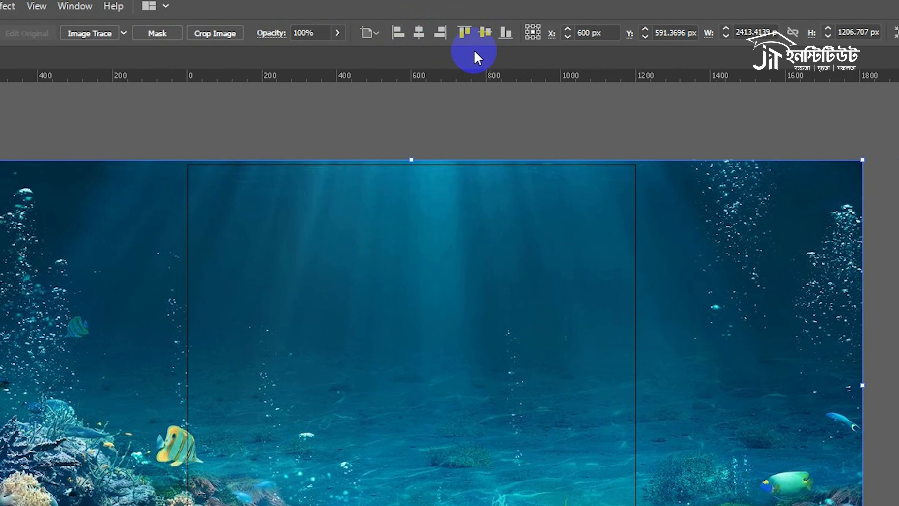
{"action": "left_click", "coordinate": [485, 32]}
{"action": "left_click", "coordinate": [512, 124]}
{"action": "left_click", "coordinate": [477, 231]}
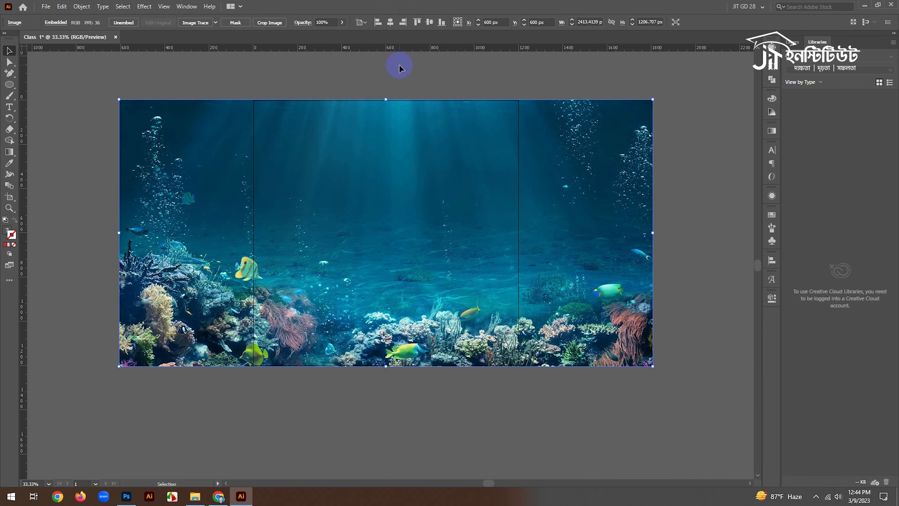
Set the alignment reference to Align to Artboard.
{"action": "left_click", "coordinate": [367, 22]}
{"action": "left_click", "coordinate": [378, 134]}
{"action": "left_click", "coordinate": [366, 23]}
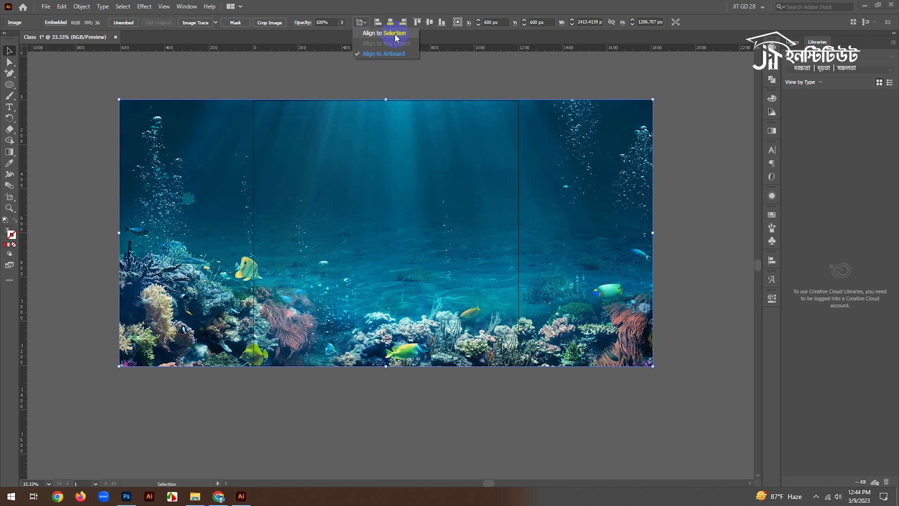
{"action": "double_click", "coordinate": [392, 56]}
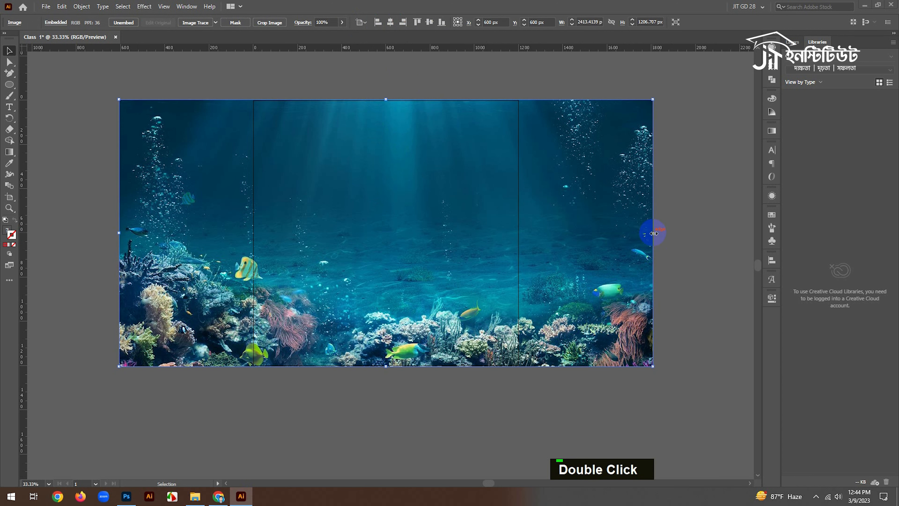
Enlarge the underwater image to about 2486 × 1243 px and centre it on the artboard again.
{"action": "left_click_drag", "start_coordinate": [654, 233], "coordinate": [661, 234]}
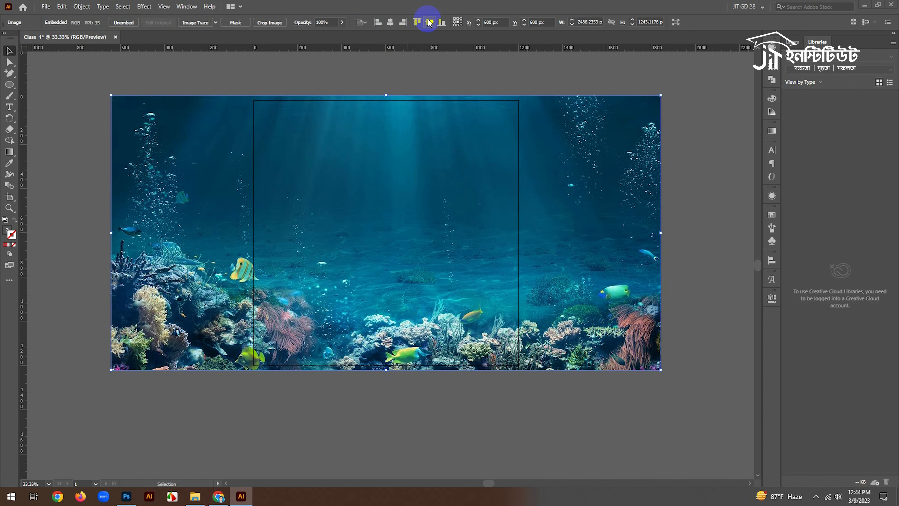
{"action": "left_click", "coordinate": [445, 81]}
{"action": "left_click", "coordinate": [416, 188]}
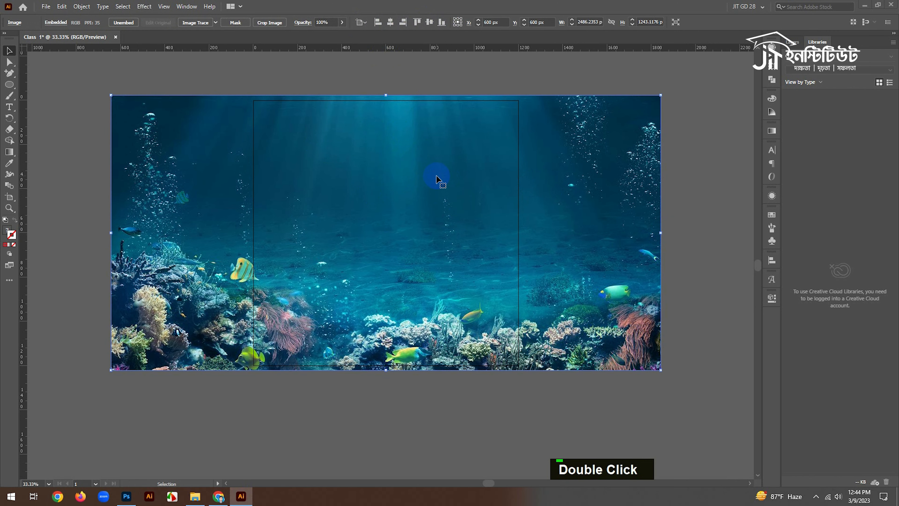
Send the underwater image to the back, behind all the fish.
{"action": "right_click", "coordinate": [436, 177]}
{"action": "mouse_move", "coordinate": [487, 251]}
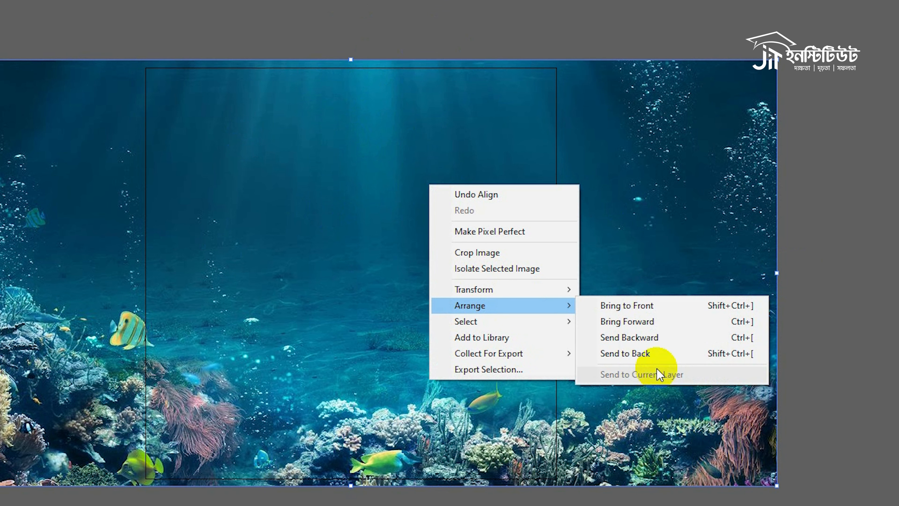
{"action": "left_click", "coordinate": [635, 357]}
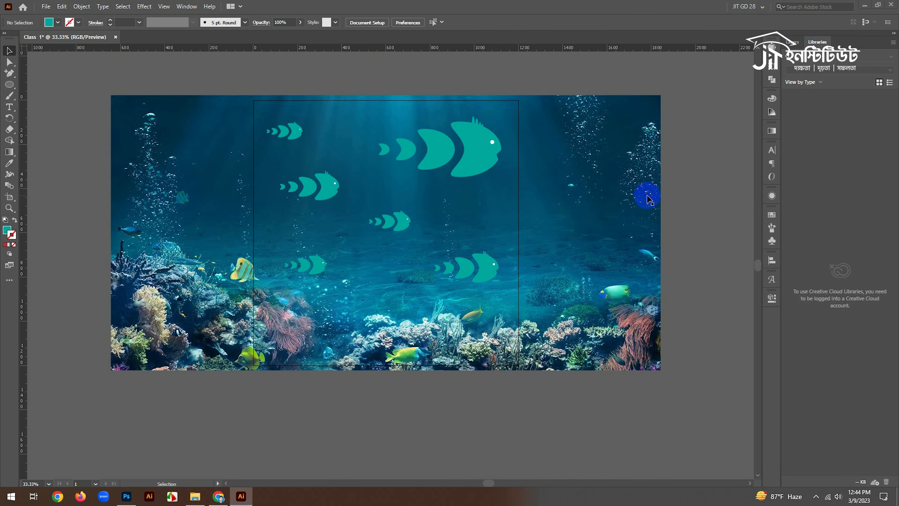
Try out the underwater image's opacity and leave it at 100%.
{"action": "left_click", "coordinate": [618, 200]}
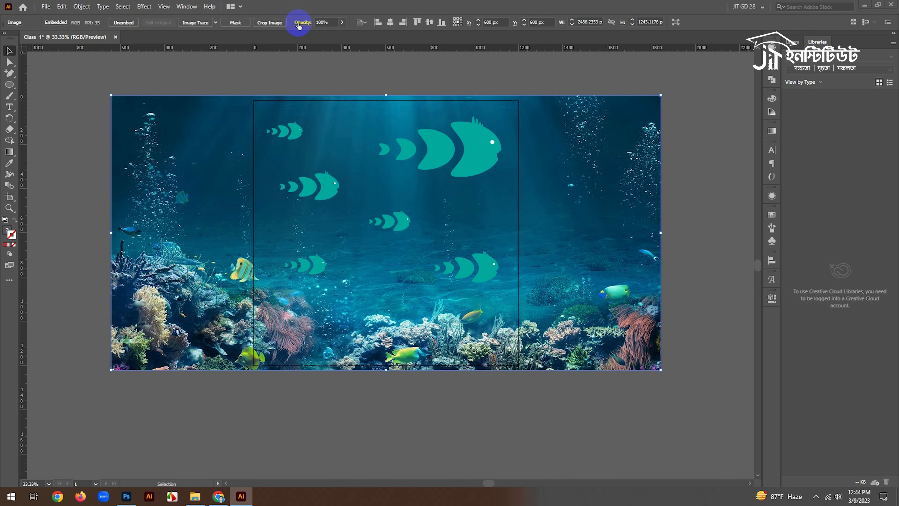
{"action": "left_click", "coordinate": [343, 23]}
{"action": "left_click_drag", "start_coordinate": [326, 38], "coordinate": [357, 37]}
{"action": "left_click", "coordinate": [455, 80]}
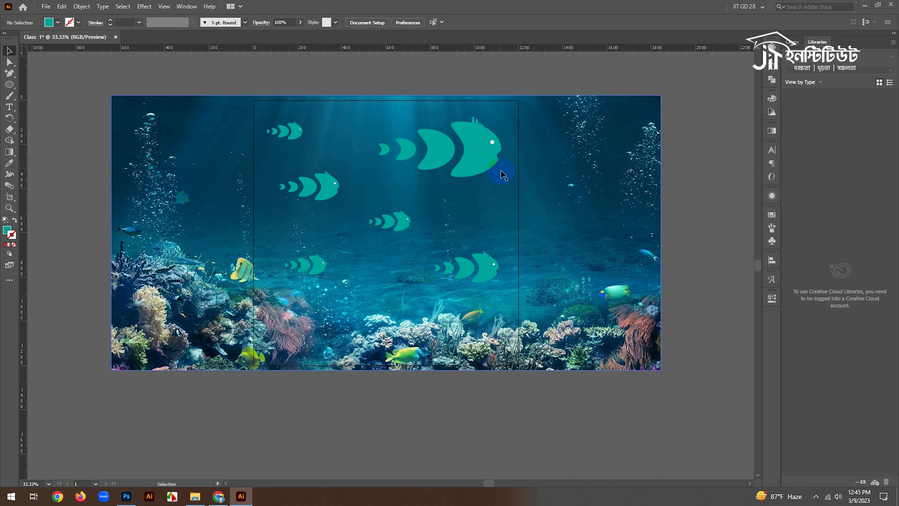
Move the small fish near the artboard's upper left corner slightly up, and shift the underwater image left to about X 540 px.
{"action": "left_click", "coordinate": [485, 158]}
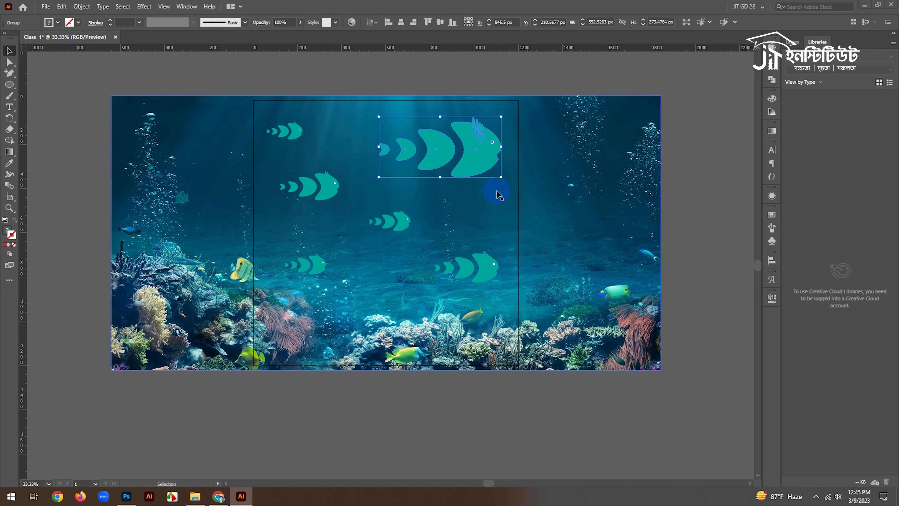
{"action": "left_click", "coordinate": [436, 76]}
{"action": "left_click_drag", "start_coordinate": [294, 134], "coordinate": [299, 124]}
{"action": "left_click", "coordinate": [317, 187]}
{"action": "left_click_drag", "start_coordinate": [574, 235], "coordinate": [556, 234]}
{"action": "left_click", "coordinate": [689, 197]}
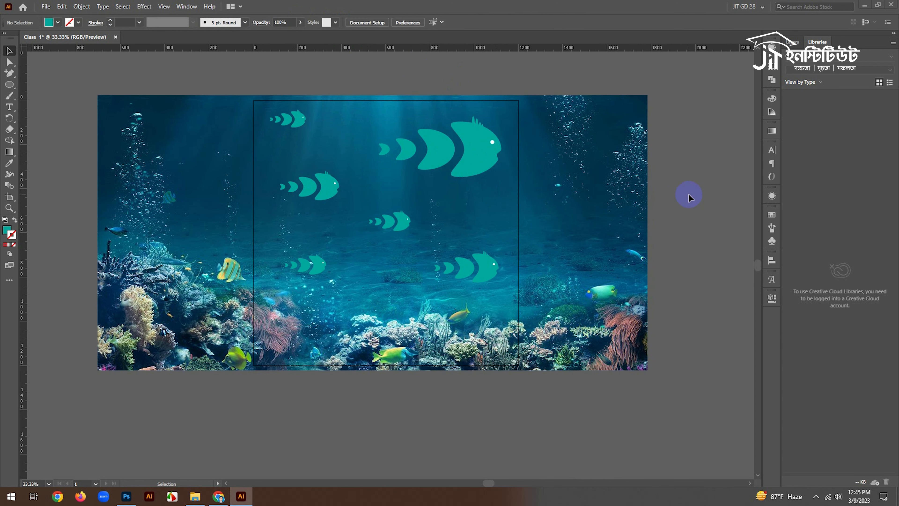
Isolate the large fish's group and fill the body segment directly behind its head with purple #6603F2.
{"action": "left_click", "coordinate": [609, 212]}
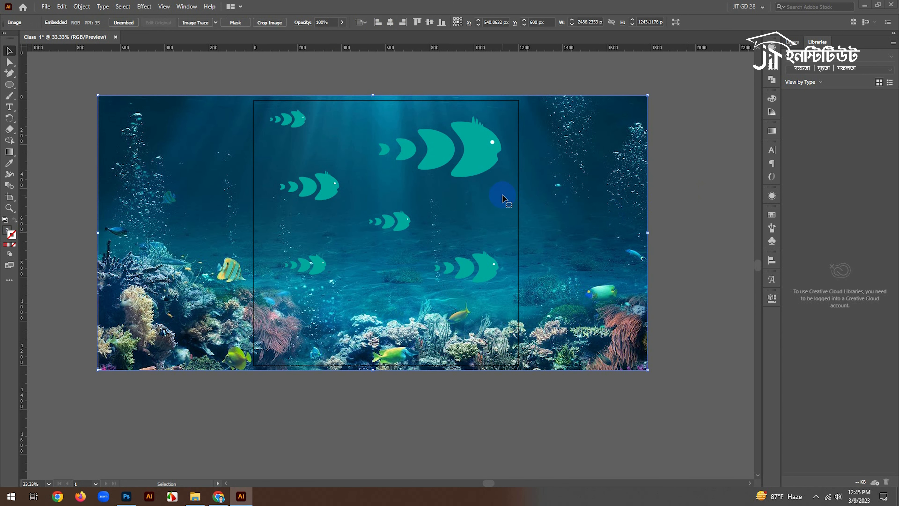
{"action": "left_click", "coordinate": [478, 162]}
{"action": "left_click", "coordinate": [612, 99]}
{"action": "left_click", "coordinate": [474, 157]}
{"action": "double_click", "coordinate": [474, 156]}
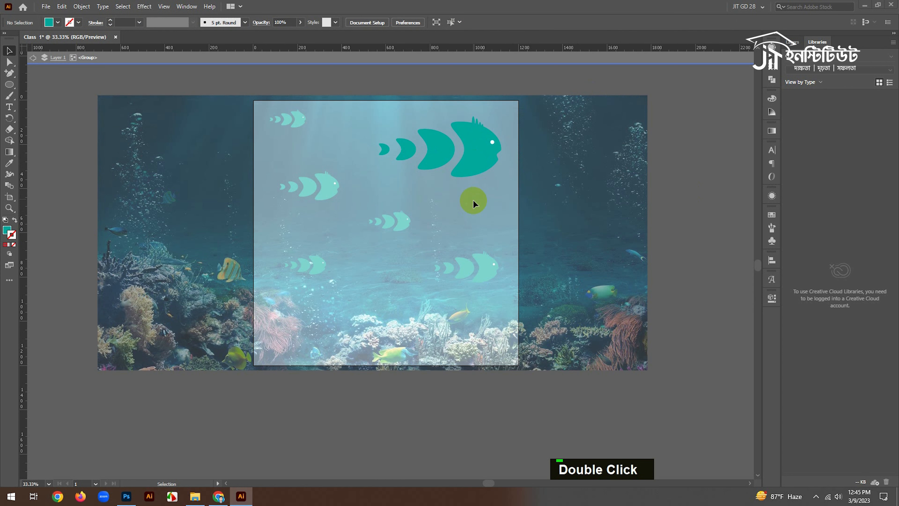
{"action": "left_click", "coordinate": [7, 231]}
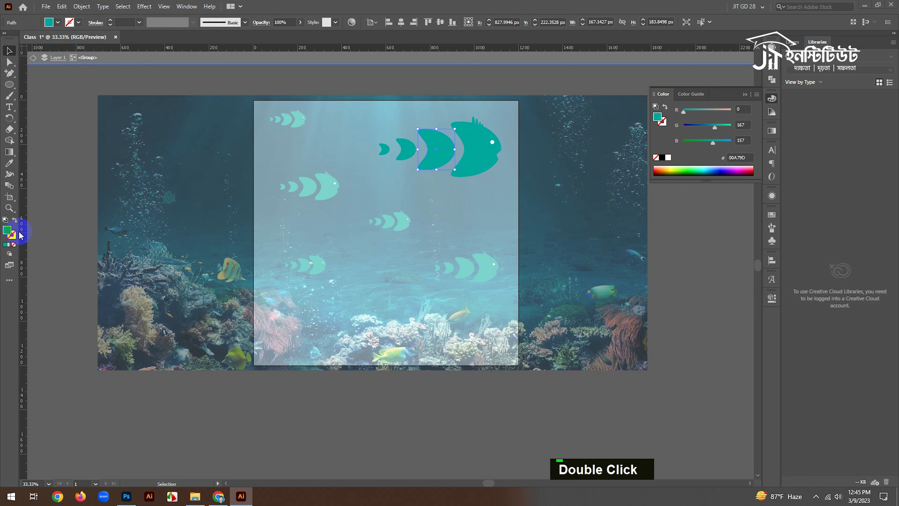
{"action": "double_click", "coordinate": [11, 232]}
{"action": "left_click_drag", "start_coordinate": [501, 161], "coordinate": [716, 143]}
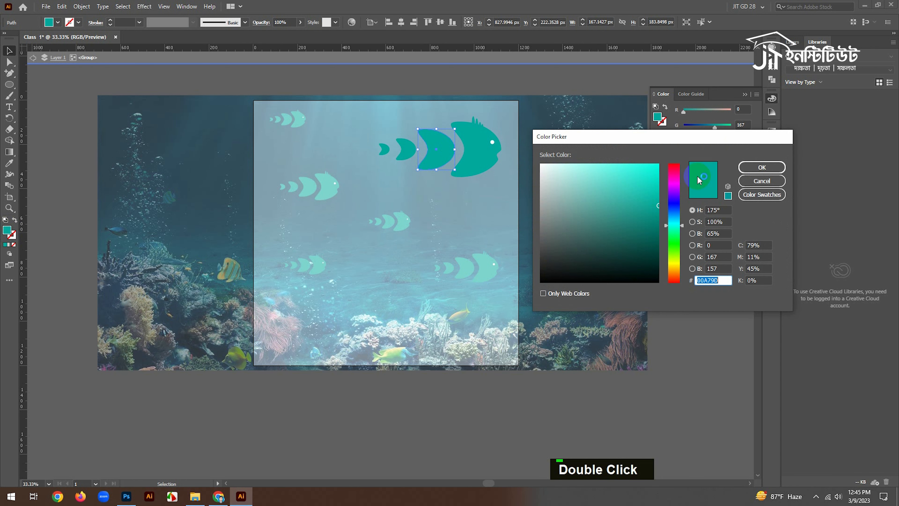
{"action": "left_click_drag", "start_coordinate": [674, 235], "coordinate": [674, 196]}
{"action": "left_click", "coordinate": [655, 172]}
{"action": "left_click", "coordinate": [762, 167]}
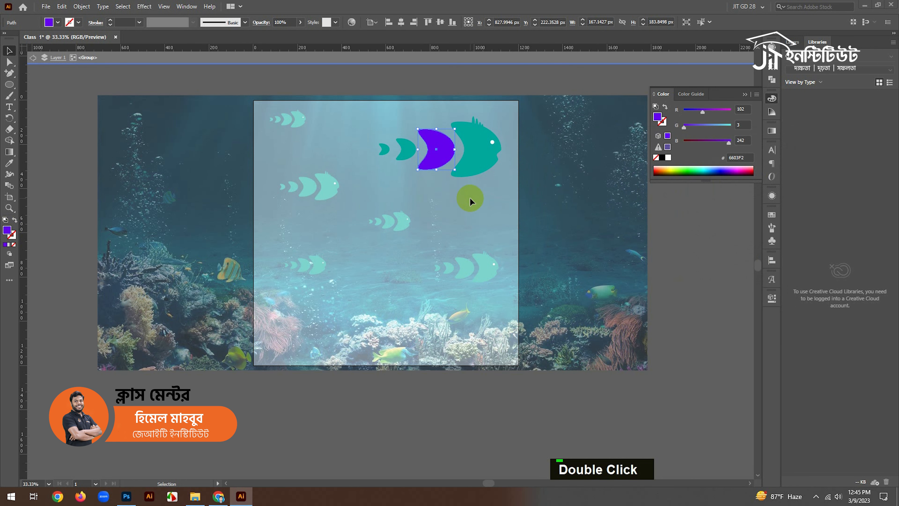
Fill the large fish's next smaller body segment with magenta #E012B0, leave the group's isolation and collapse the colour settings.
{"action": "left_click", "coordinate": [413, 159]}
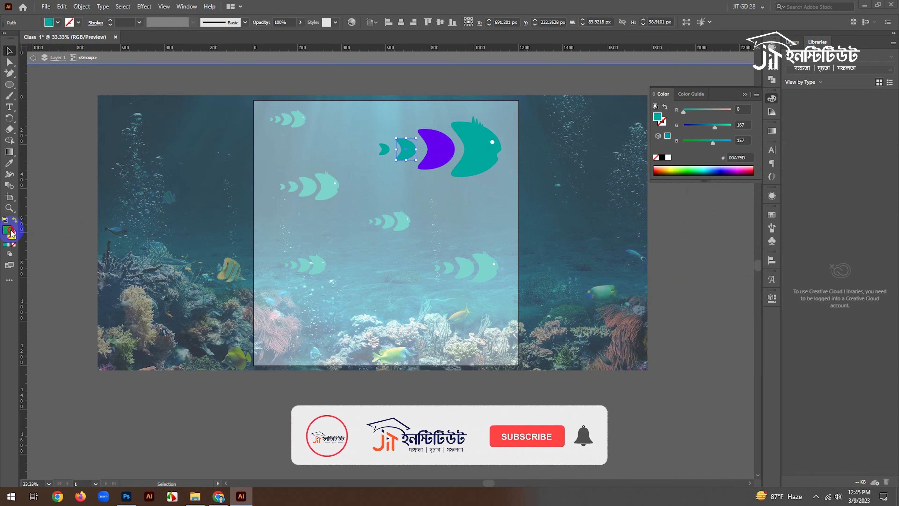
{"action": "double_click", "coordinate": [7, 230]}
{"action": "left_click_drag", "start_coordinate": [674, 223], "coordinate": [674, 178]}
{"action": "left_click", "coordinate": [649, 177]}
{"action": "left_click", "coordinate": [761, 167]}
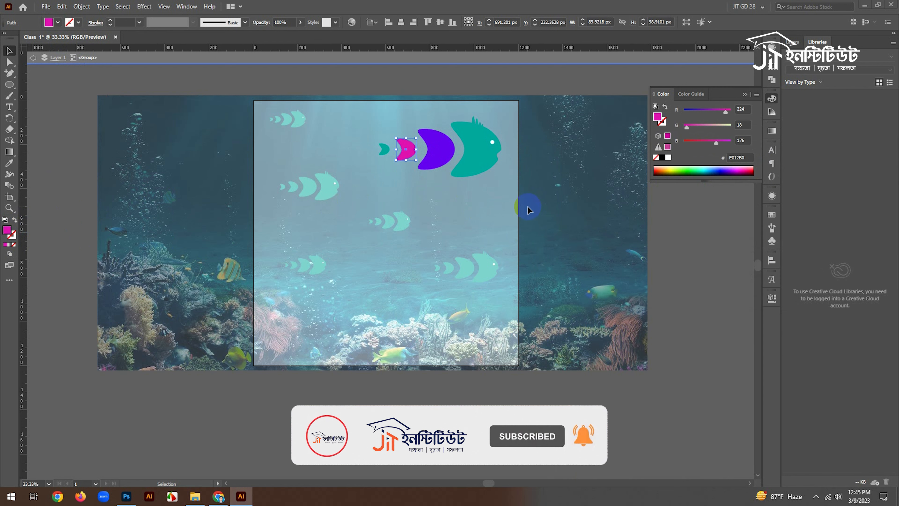
{"action": "double_click", "coordinate": [466, 87]}
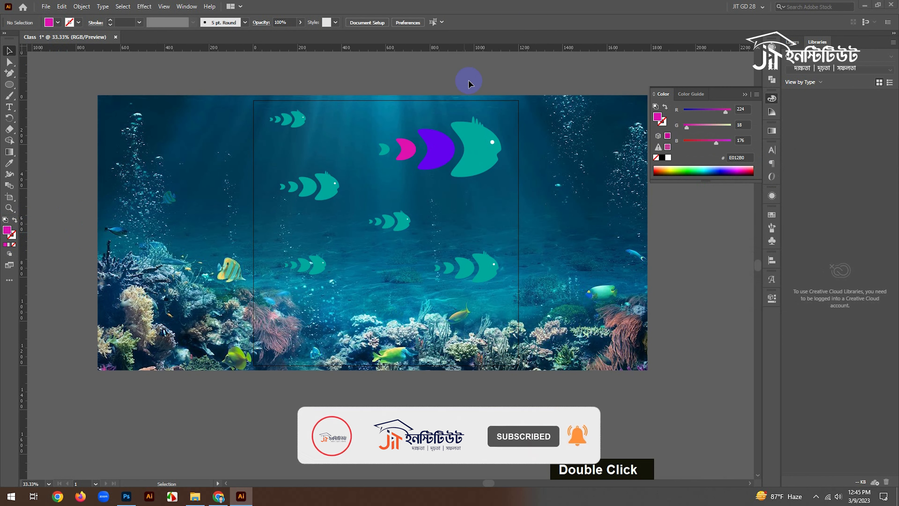
{"action": "left_click", "coordinate": [745, 95]}
{"action": "left_click_drag", "start_coordinate": [568, 263], "coordinate": [582, 239]}
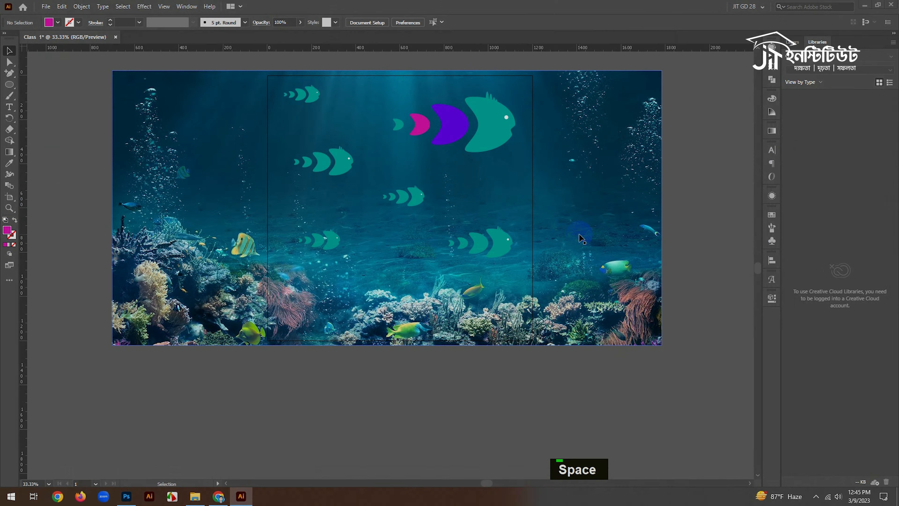